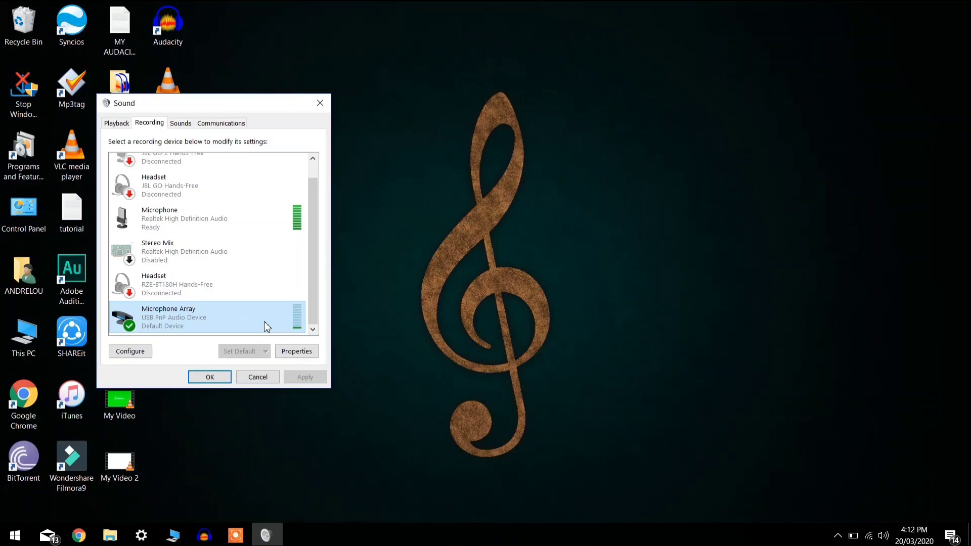
Step: Open the level settings of the USB PnP microphone array recording device
{"action": "left_click", "coordinate": [303, 391]}
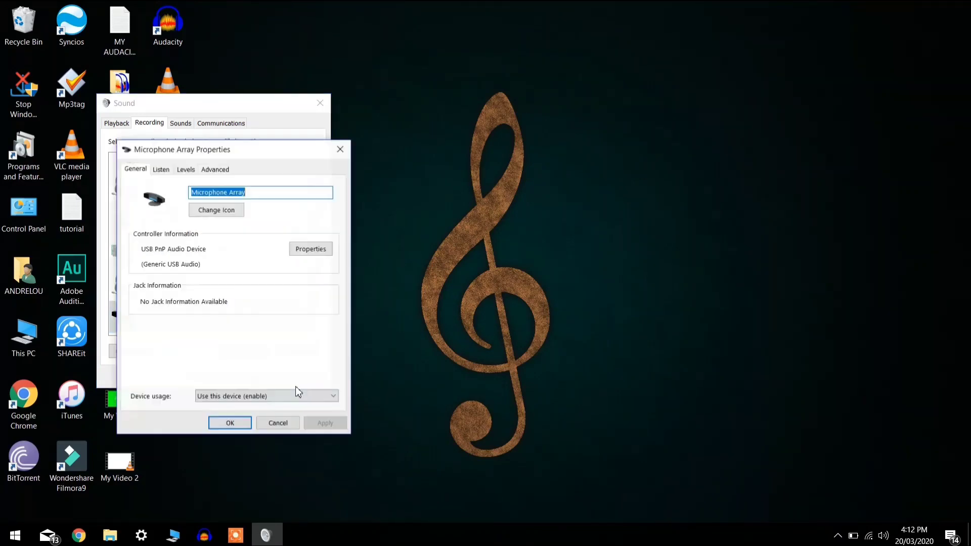
{"action": "left_click", "coordinate": [186, 171]}
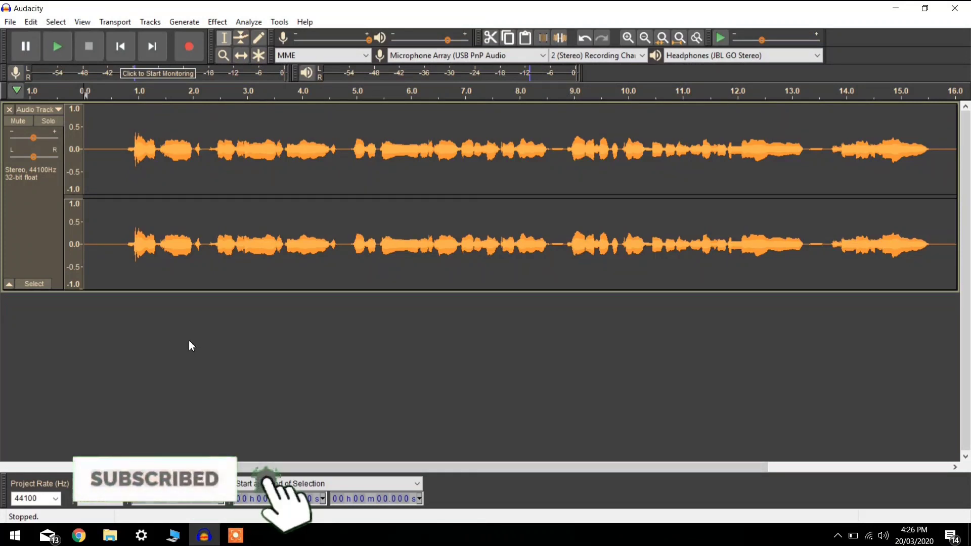
Step: Play the recording through, return to its start and capture a noise profile from the silent first 0.766 seconds
{"action": "left_click", "coordinate": [57, 46]}
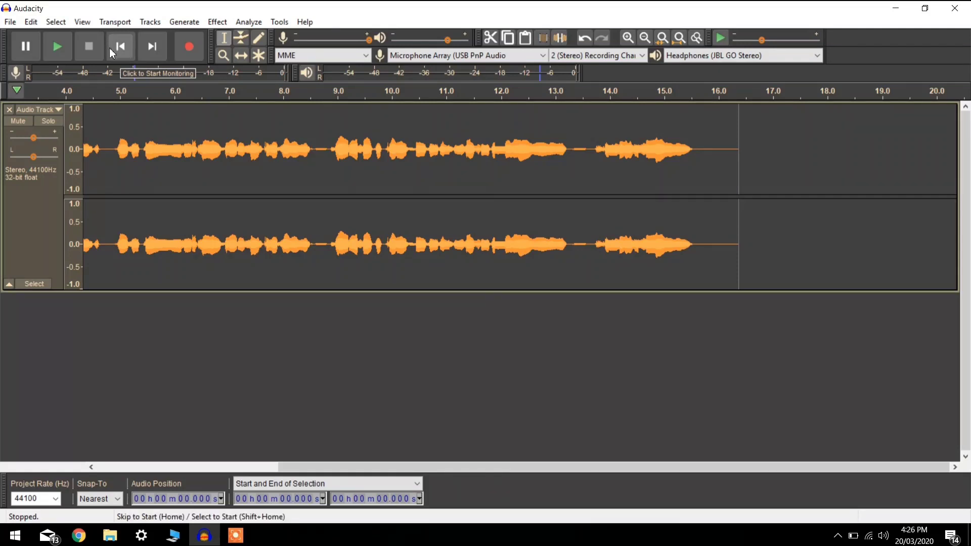
{"action": "left_click", "coordinate": [112, 49]}
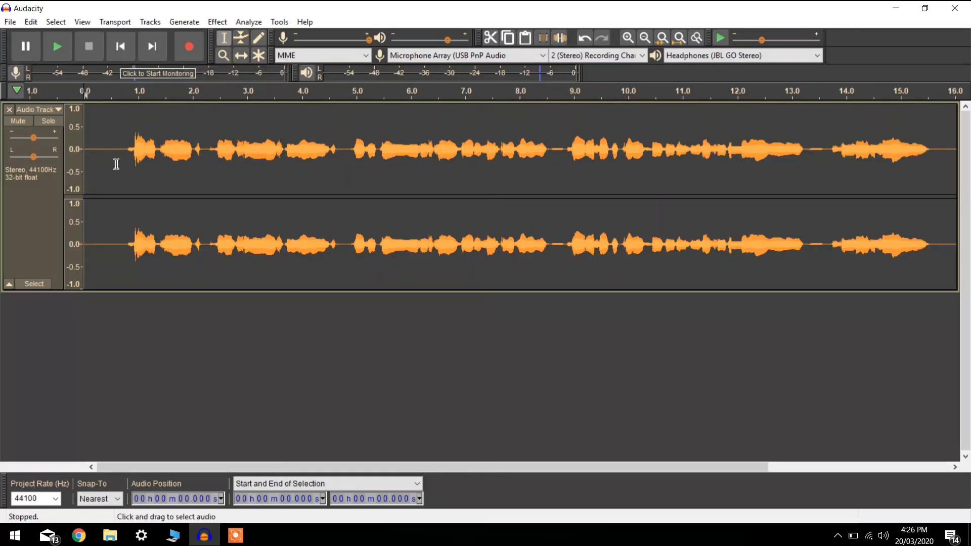
{"action": "left_click_drag", "start_coordinate": [127, 152], "coordinate": [74, 159]}
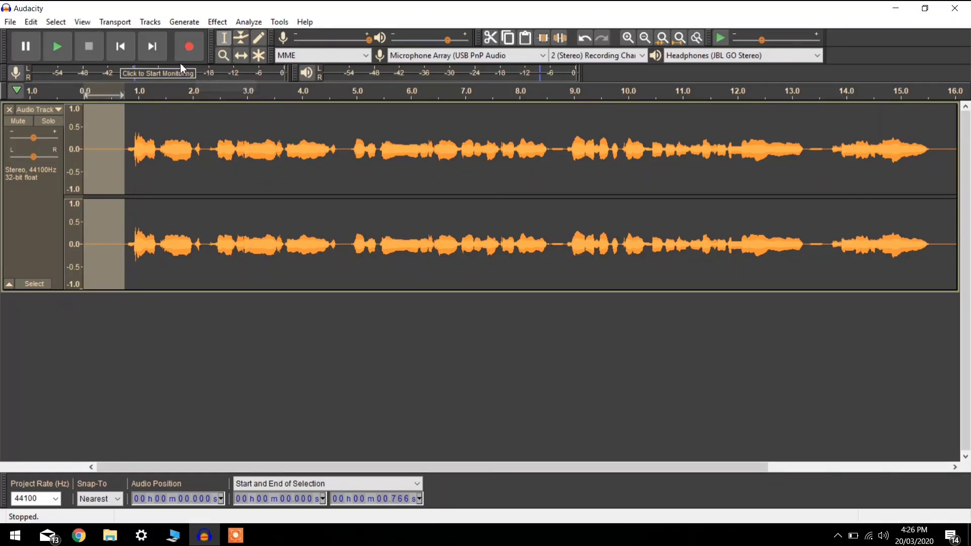
{"action": "left_click", "coordinate": [216, 22]}
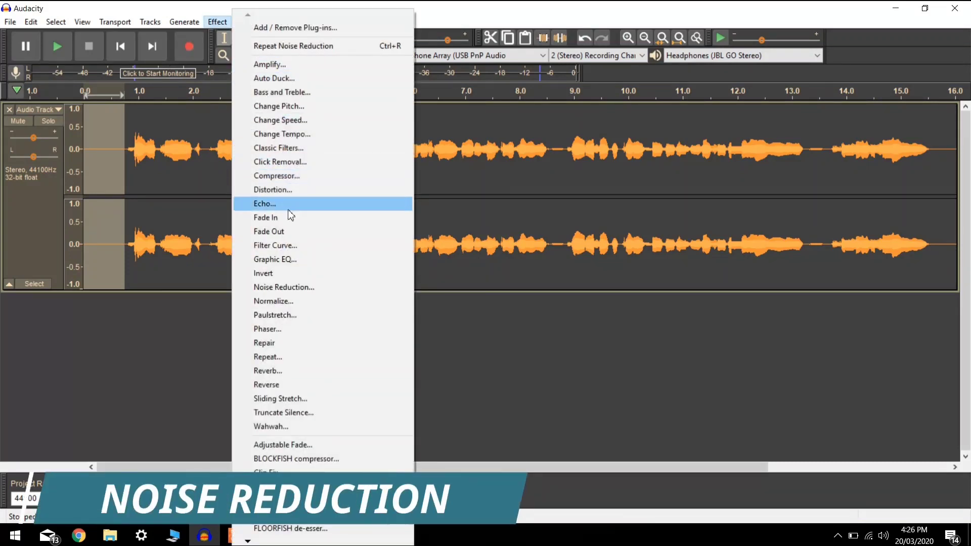
{"action": "left_click", "coordinate": [305, 288]}
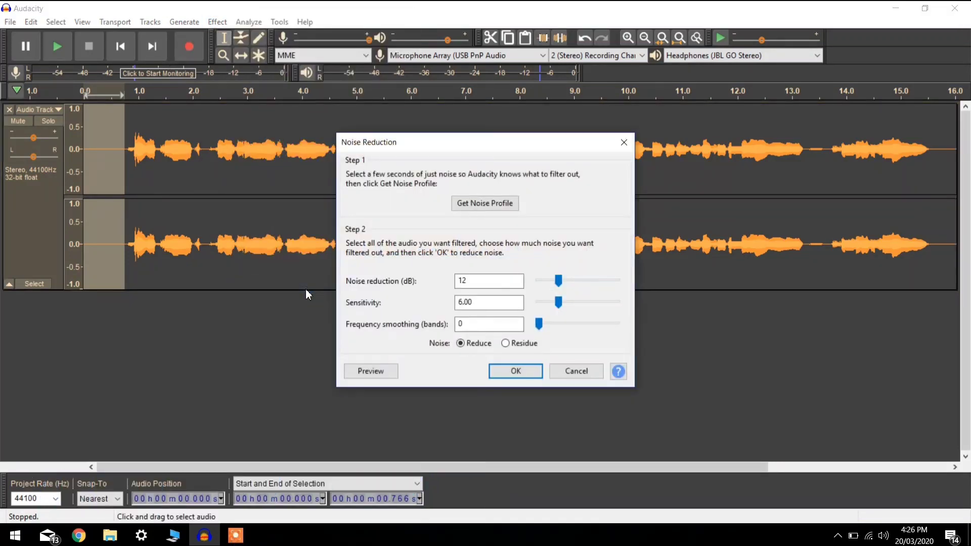
{"action": "left_click", "coordinate": [487, 206]}
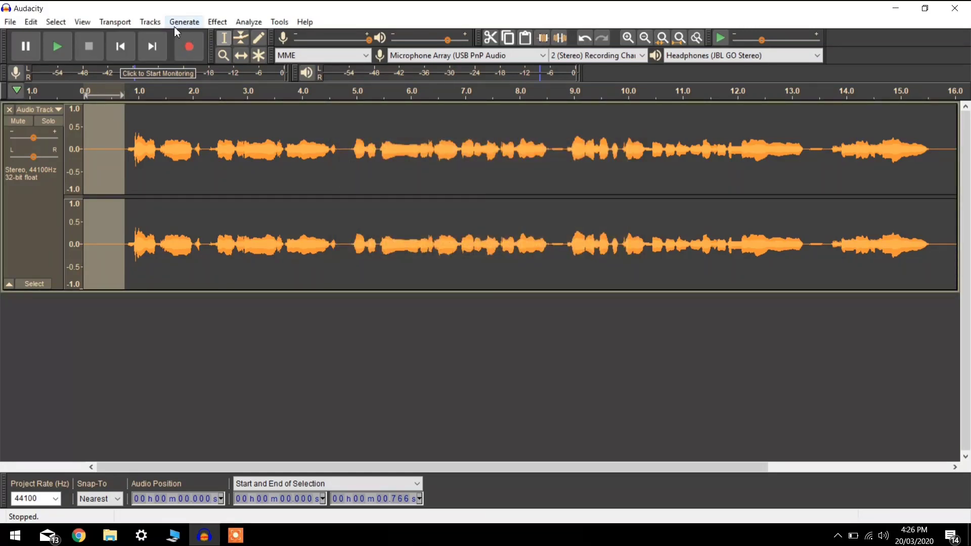
Step: Apply Noise Reduction to the selected opening silence with 12 dB reduction, sensitivity 6.00 and frequency smoothing 0
{"action": "left_click", "coordinate": [217, 22]}
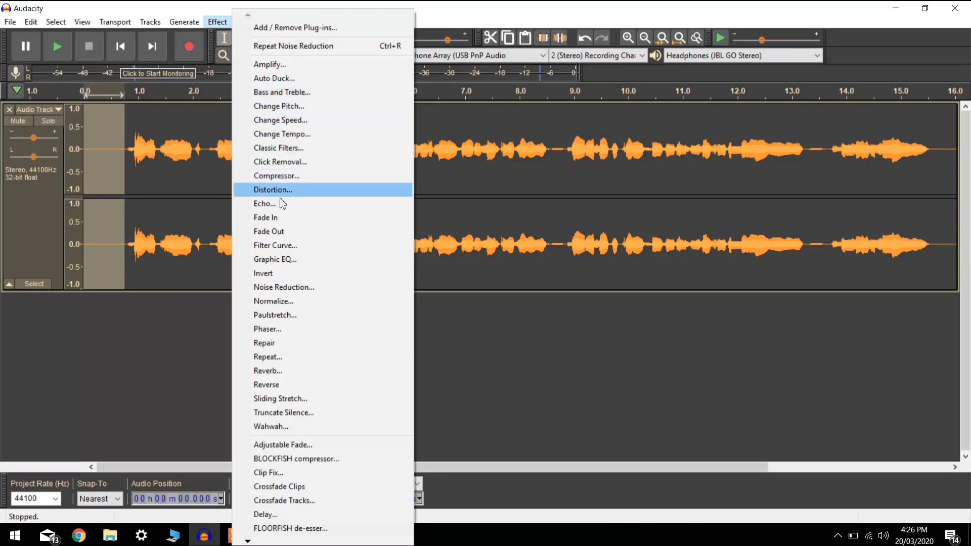
{"action": "left_click", "coordinate": [303, 288]}
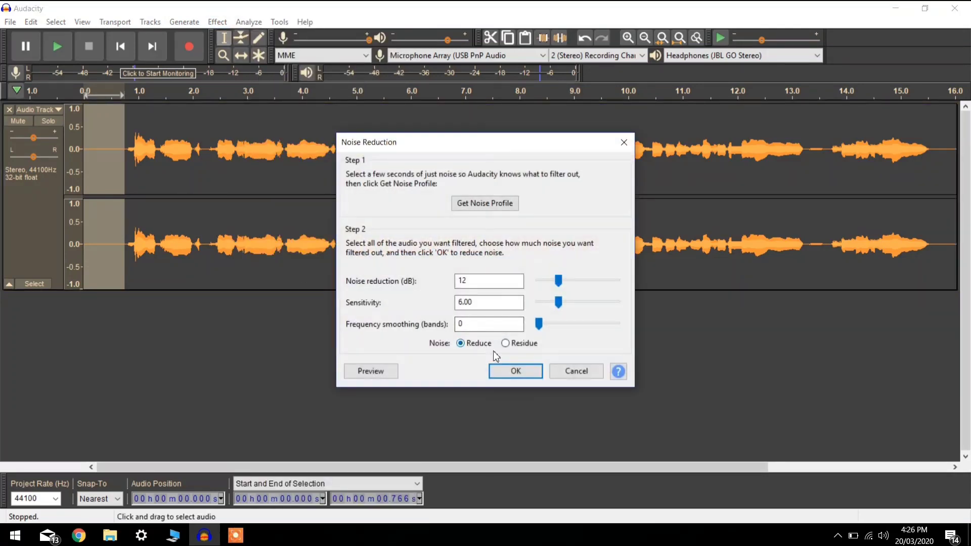
{"action": "left_click", "coordinate": [513, 373]}
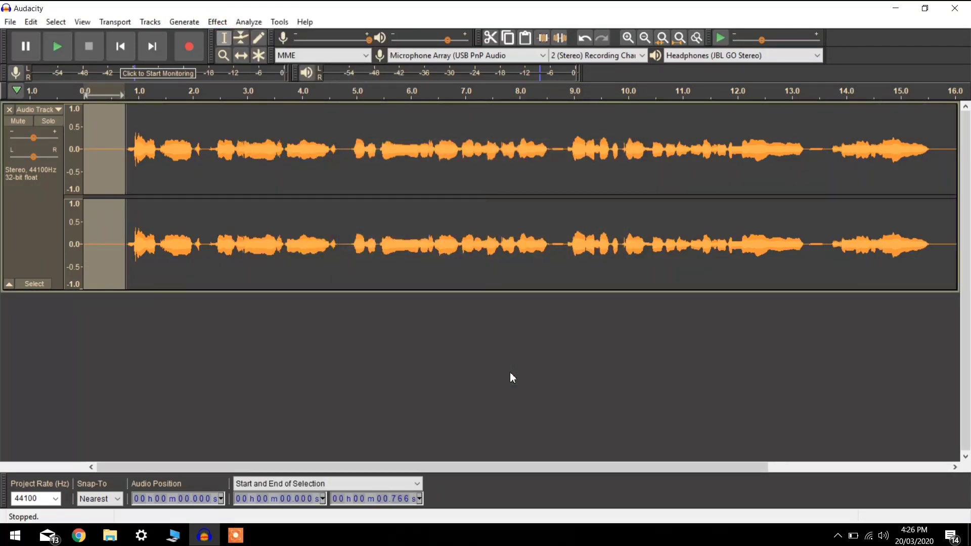
Step: Apply Noise Reduction to the whole track with 12 dB reduction, sensitivity 6.00 and frequency smoothing 0, and play back the result
{"action": "left_click", "coordinate": [35, 217]}
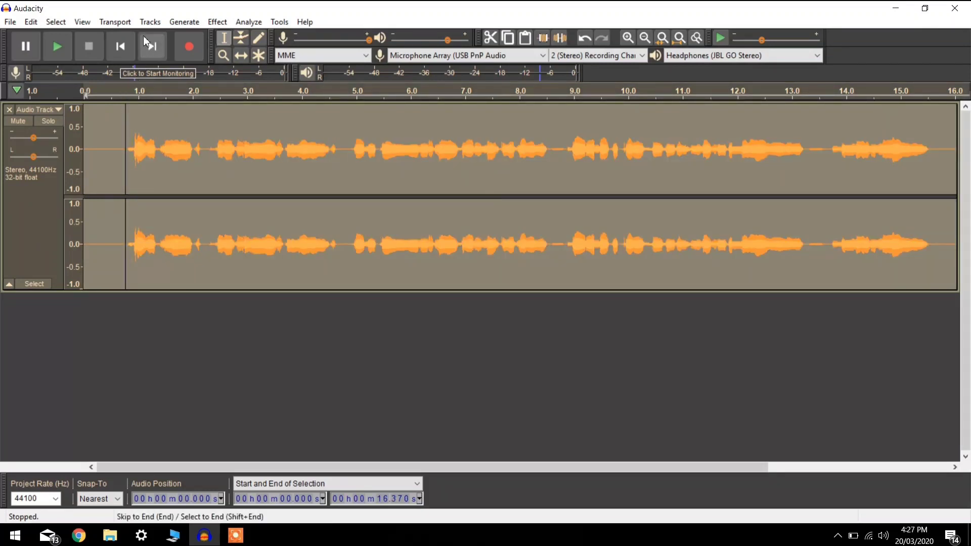
{"action": "left_click", "coordinate": [223, 21]}
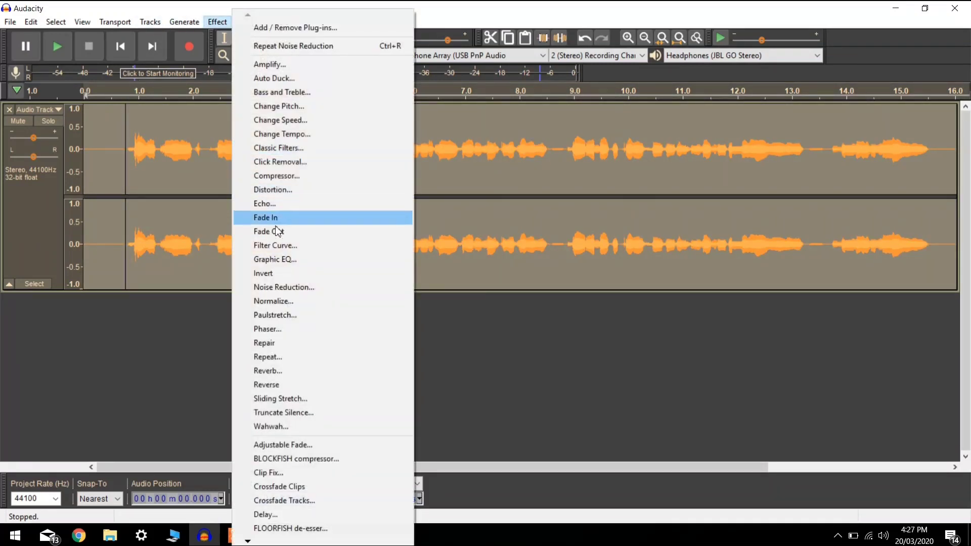
{"action": "left_click", "coordinate": [285, 287]}
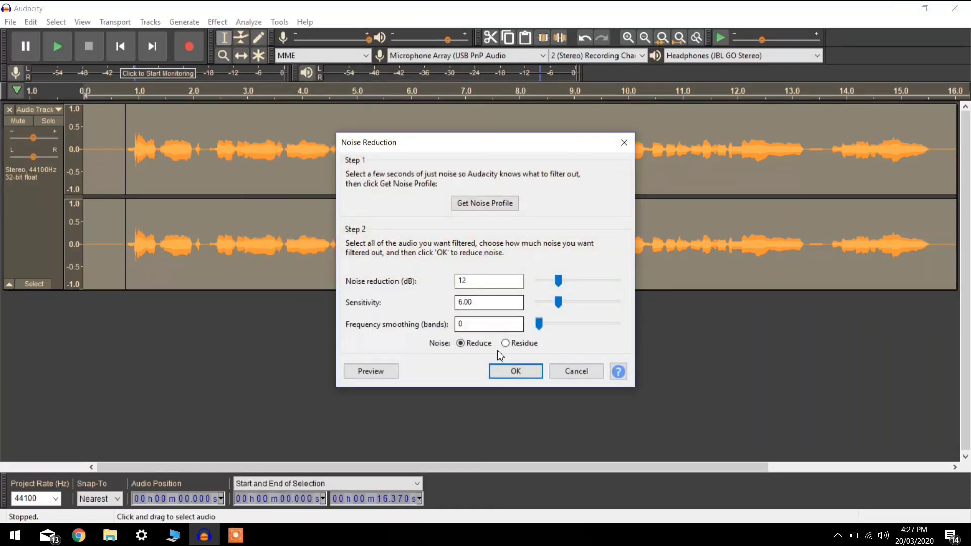
{"action": "left_click", "coordinate": [514, 371]}
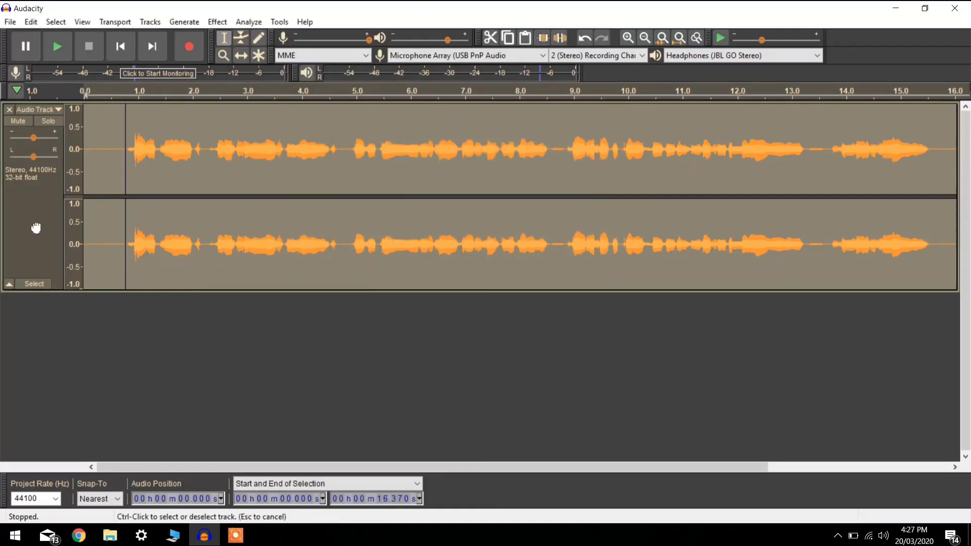
{"action": "left_click", "coordinate": [54, 51]}
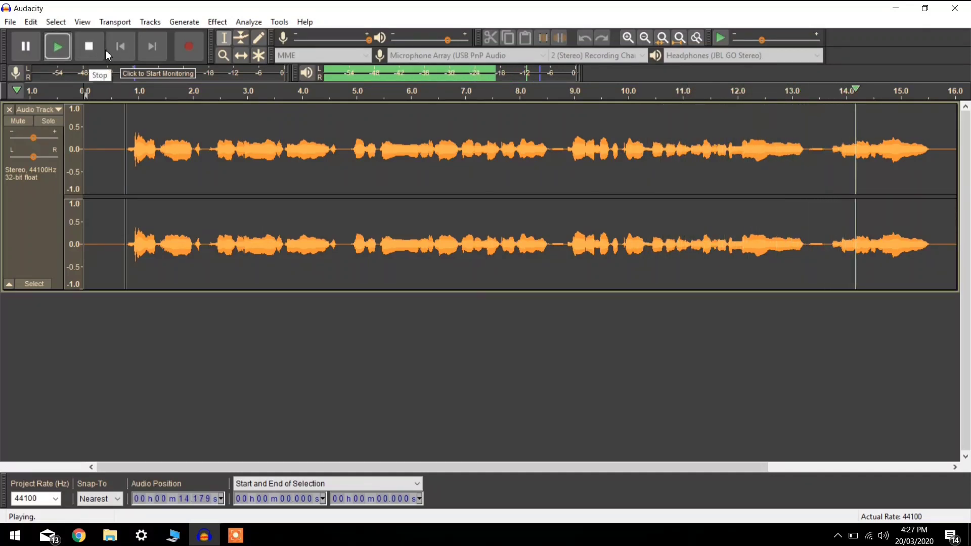
{"action": "left_click", "coordinate": [120, 47]}
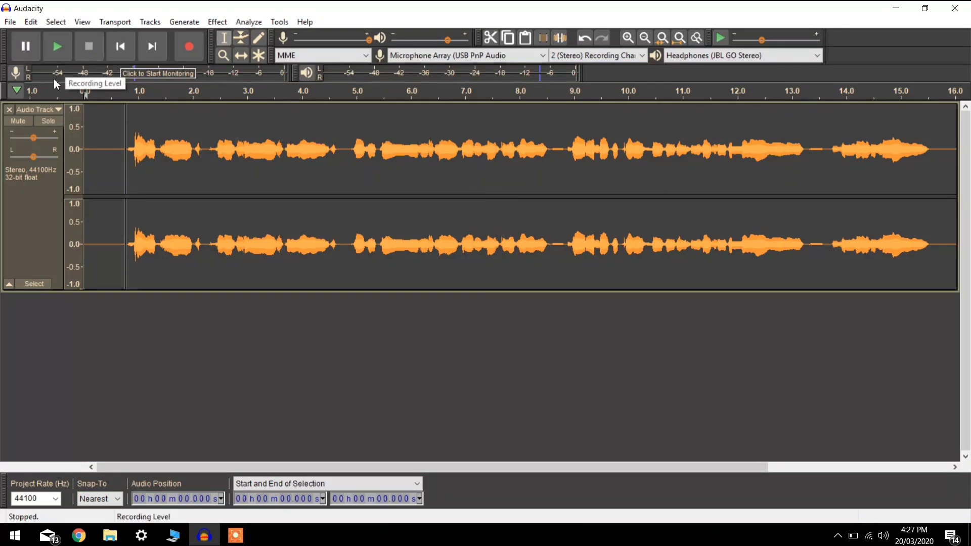
Step: Silence the residual noise in the pauses between 8.615 and 8.847 seconds and between 2.023 and 2.397 seconds
{"action": "left_click_drag", "start_coordinate": [567, 152], "coordinate": [556, 161]}
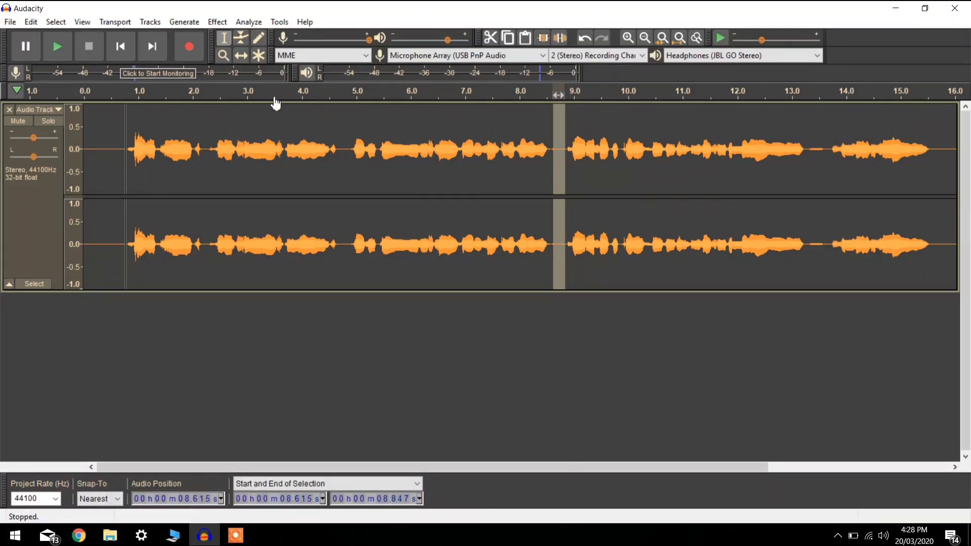
{"action": "left_click", "coordinate": [627, 38]}
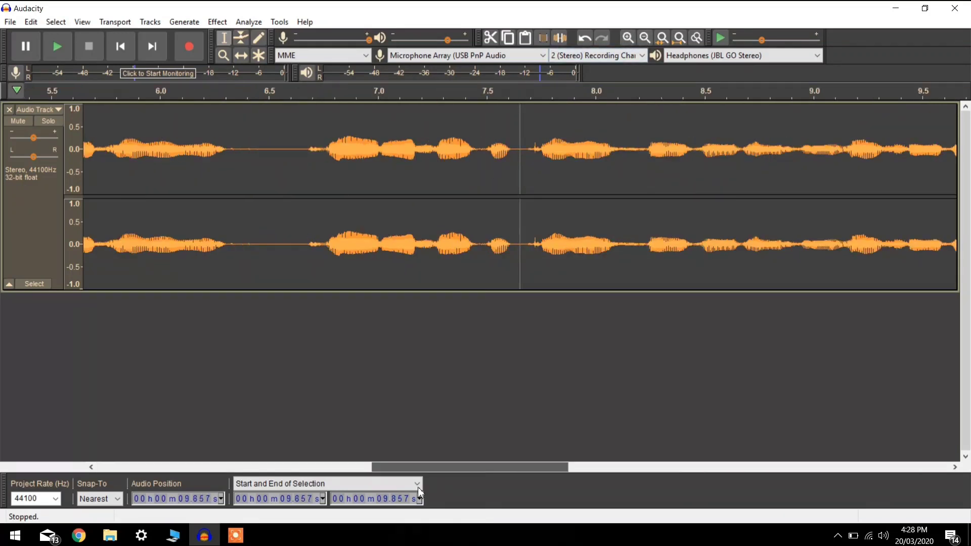
{"action": "left_click_drag", "start_coordinate": [523, 471], "coordinate": [145, 467]}
{"action": "left_click_drag", "start_coordinate": [286, 152], "coordinate": [223, 151]}
{"action": "left_click", "coordinate": [570, 152]}
{"action": "left_click_drag", "start_coordinate": [578, 152], "coordinate": [605, 169]}
{"action": "left_click_drag", "start_coordinate": [255, 468], "coordinate": [374, 477]}
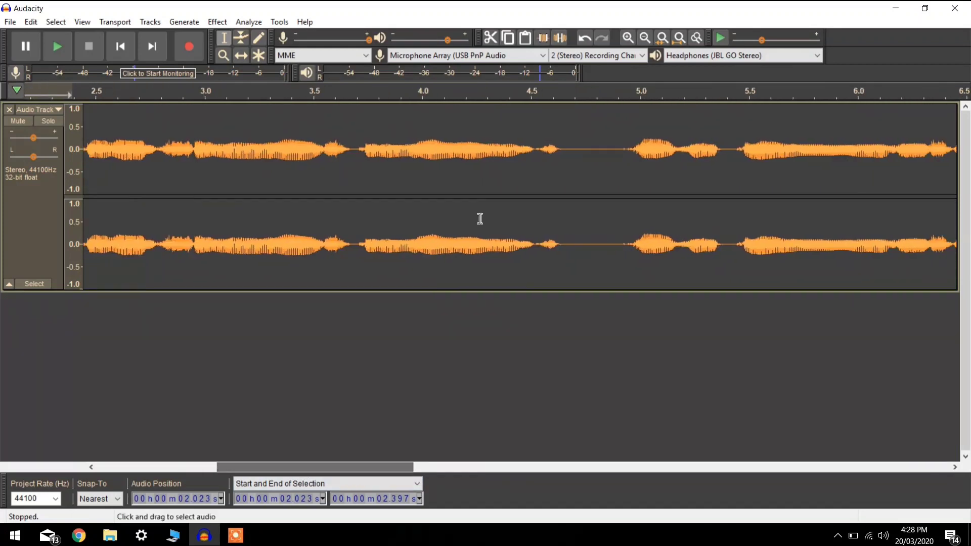
Step: Silence the residual noise in the pause after about 4.6 seconds and from 8.522 to 8.858 seconds
{"action": "left_click_drag", "start_coordinate": [540, 152], "coordinate": [577, 152]}
{"action": "left_click", "coordinate": [645, 38]}
{"action": "left_click_drag", "start_coordinate": [472, 467], "coordinate": [599, 467]}
{"action": "left_click_drag", "start_coordinate": [585, 151], "coordinate": [621, 152]}
{"action": "left_click_drag", "start_coordinate": [587, 472], "coordinate": [823, 470]}
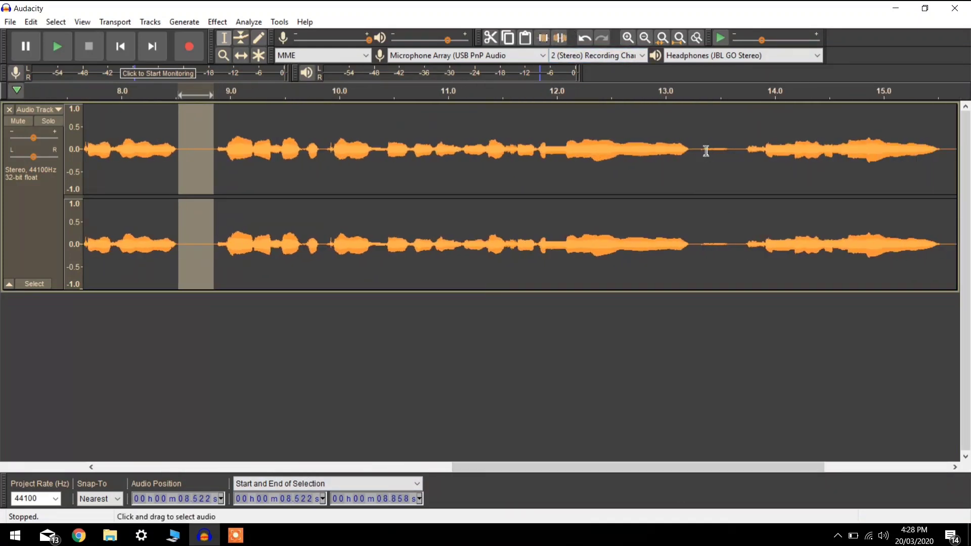
Step: Silence the faint noise in the pause between about 13.3 and 13.7 seconds
{"action": "left_click_drag", "start_coordinate": [700, 151], "coordinate": [740, 151]}
{"action": "left_click", "coordinate": [564, 39]}
{"action": "left_click_drag", "start_coordinate": [639, 466], "coordinate": [326, 466]}
{"action": "left_click", "coordinate": [557, 251]}
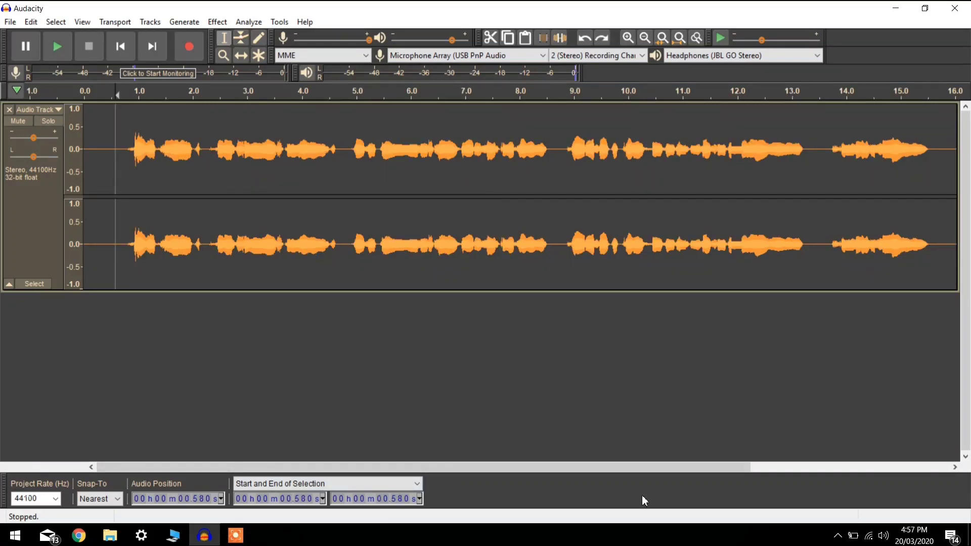
Step: Compress the whole track with threshold -18 dB, noise floor -40 dB, ratio 2:1, attack 0.20 s and release 1.0 s, and play it back
{"action": "left_click", "coordinate": [50, 228]}
{"action": "left_click", "coordinate": [216, 22]}
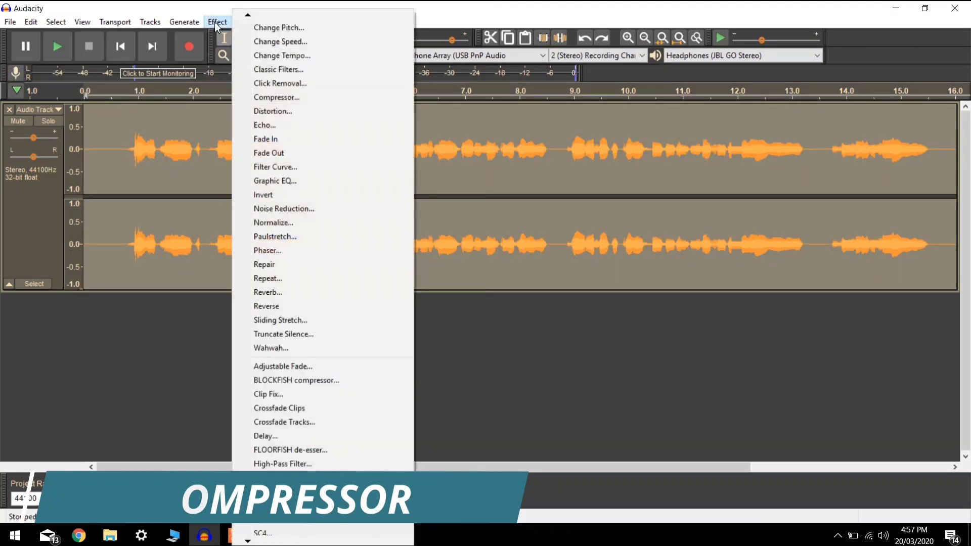
{"action": "left_click", "coordinate": [271, 100]}
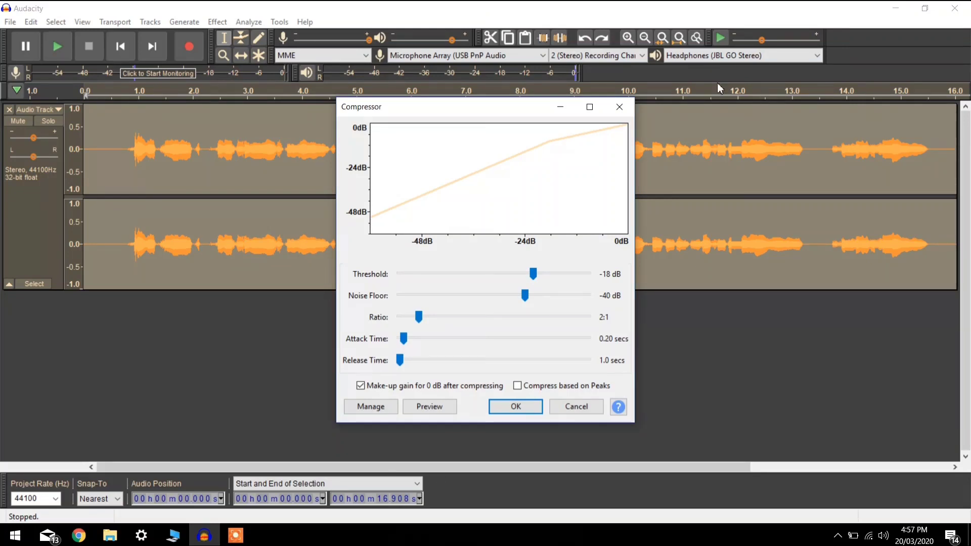
{"action": "left_click", "coordinate": [508, 408]}
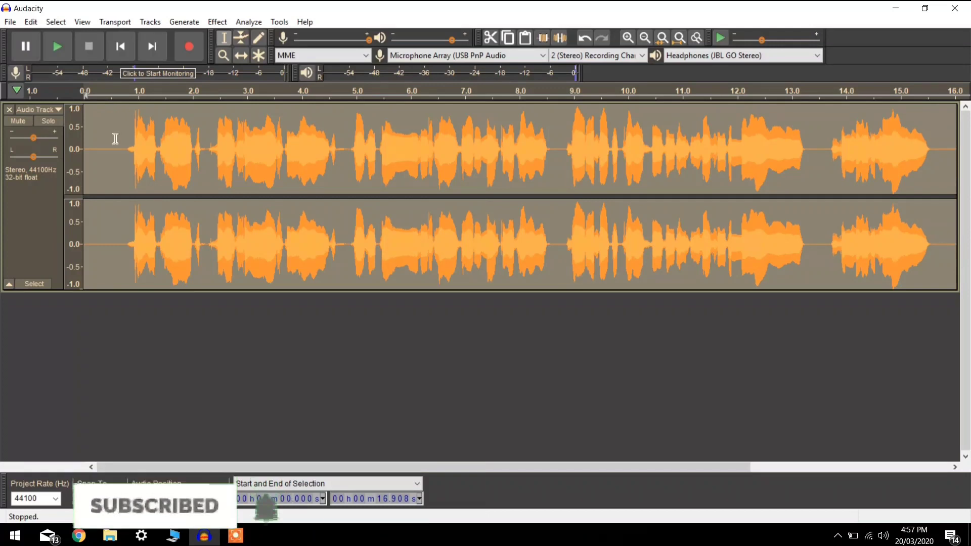
{"action": "key", "text": "Home"}
{"action": "left_click", "coordinate": [57, 47]}
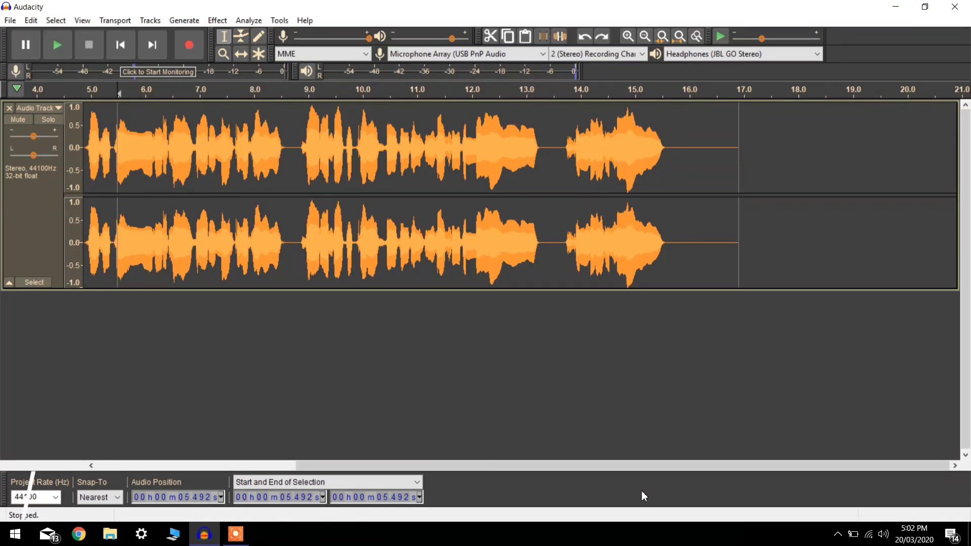
Step: Apply a High-Pass Filter to the whole track with frequency 321.0 Hz and a roll-off of 6 dB per octave
{"action": "left_click", "coordinate": [30, 226]}
{"action": "left_click", "coordinate": [217, 21]}
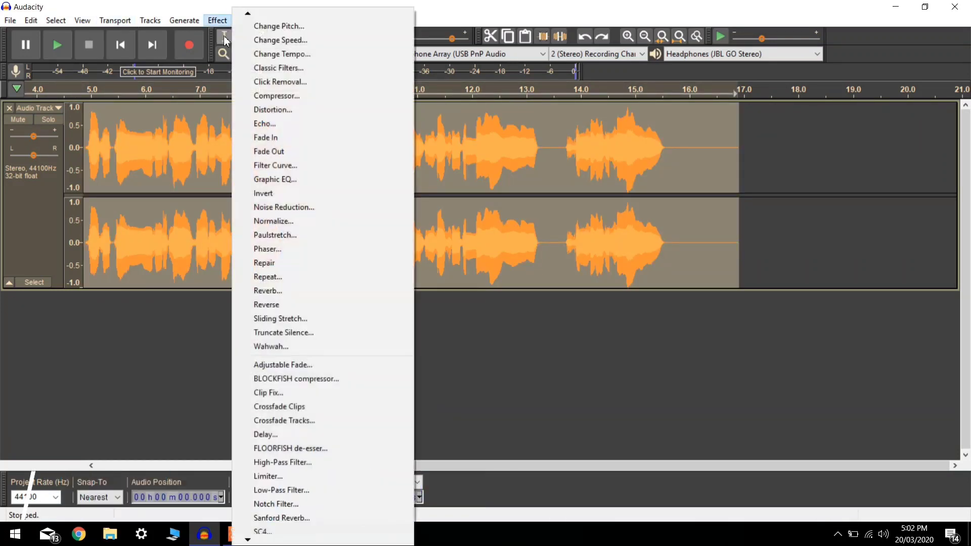
{"action": "left_click", "coordinate": [304, 462]}
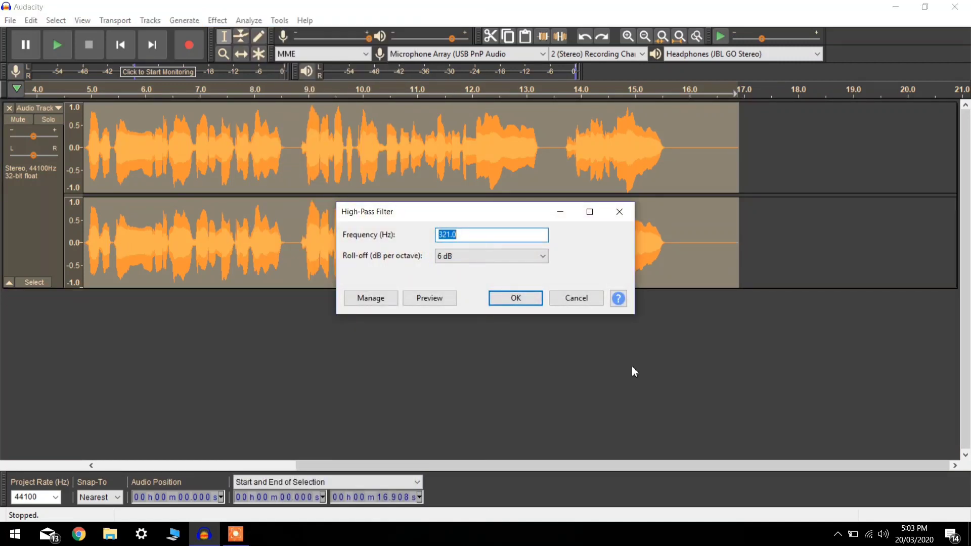
{"action": "left_click", "coordinate": [516, 298]}
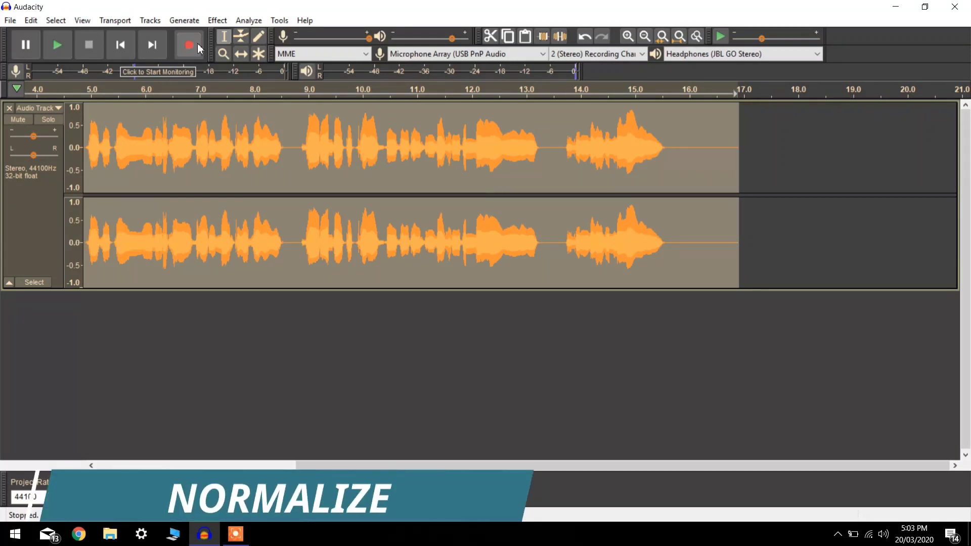
Step: Normalize the whole track to a peak amplitude of -1.0 dB with DC offset removed
{"action": "left_click", "coordinate": [218, 20]}
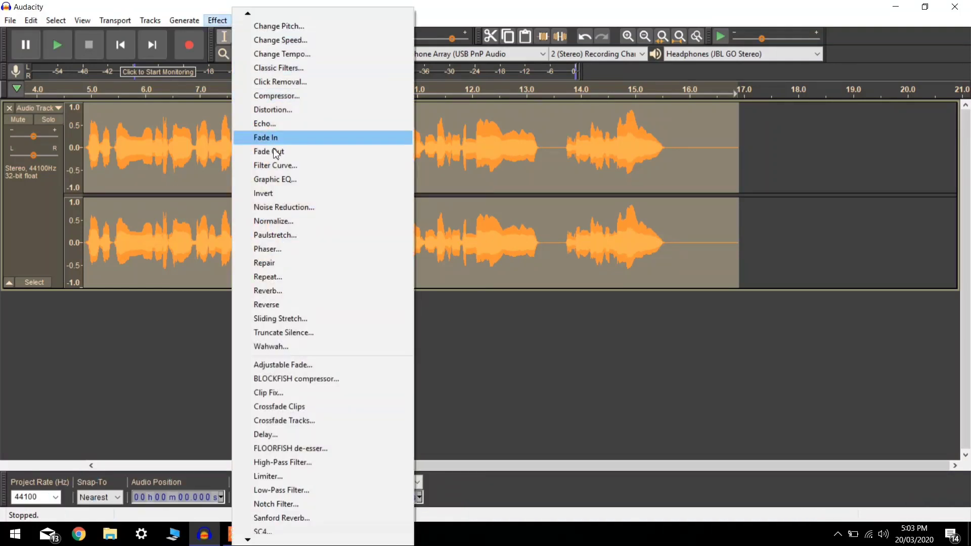
{"action": "left_click", "coordinate": [305, 227]}
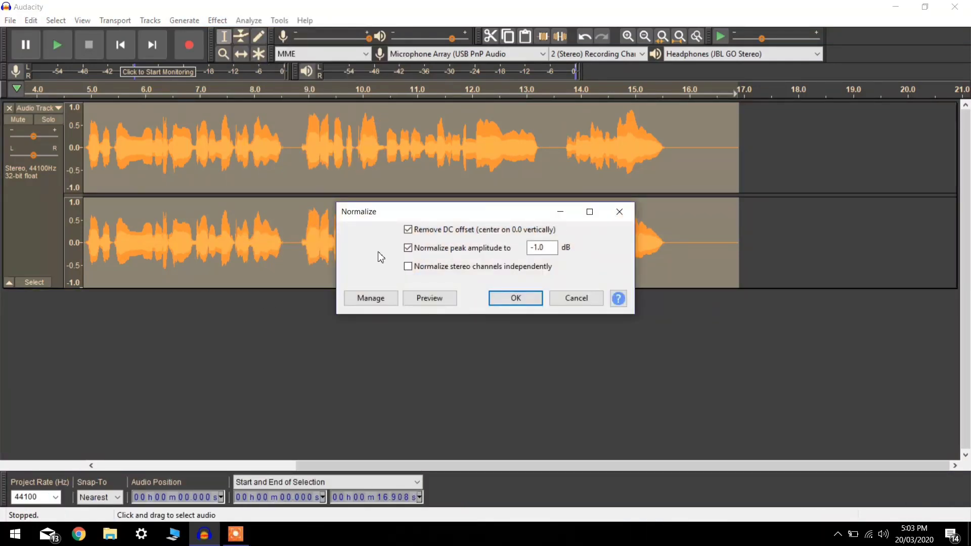
{"action": "left_click", "coordinate": [508, 303]}
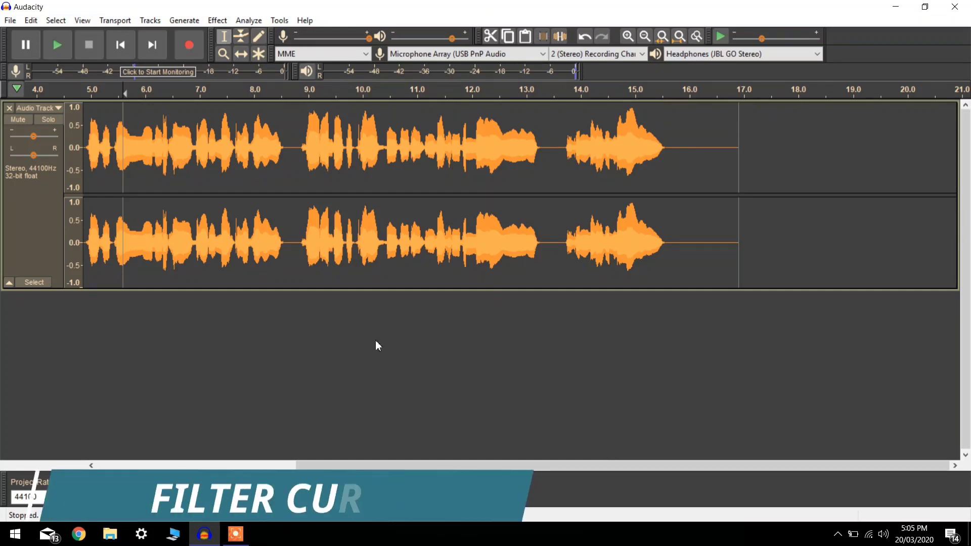
Step: Apply a Filter Curve to the whole track with about +3 dB below 100 Hz and above 5000 Hz, and play it back
{"action": "left_click", "coordinate": [35, 201]}
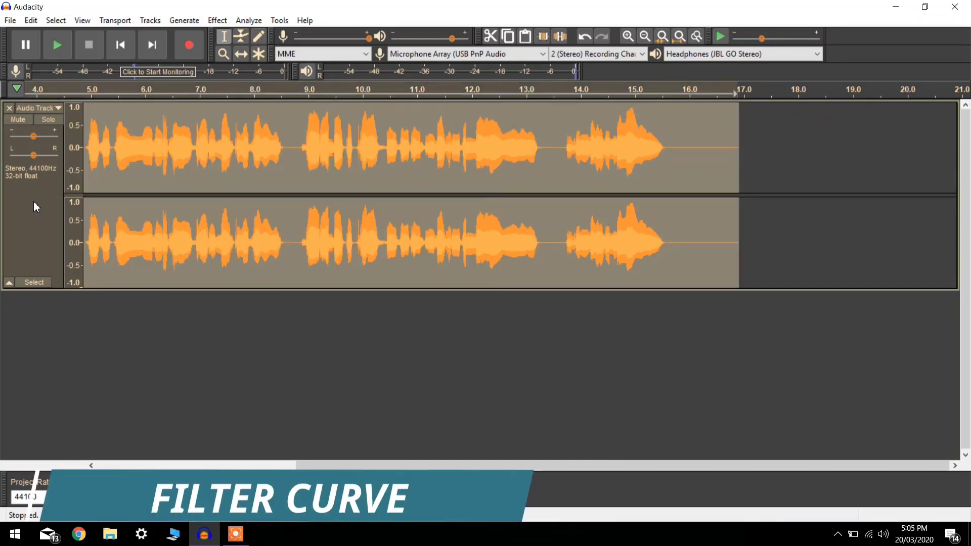
{"action": "left_click", "coordinate": [222, 21]}
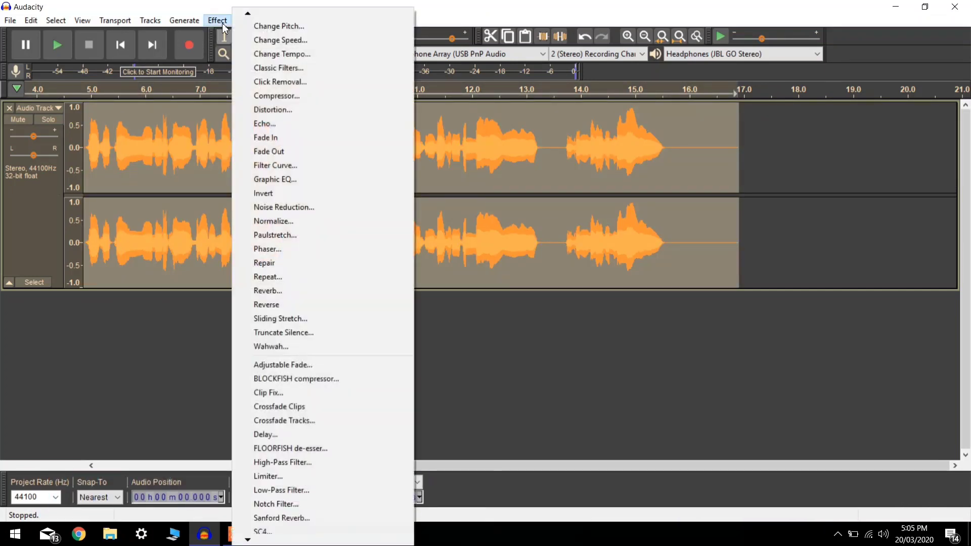
{"action": "left_click", "coordinate": [324, 165]}
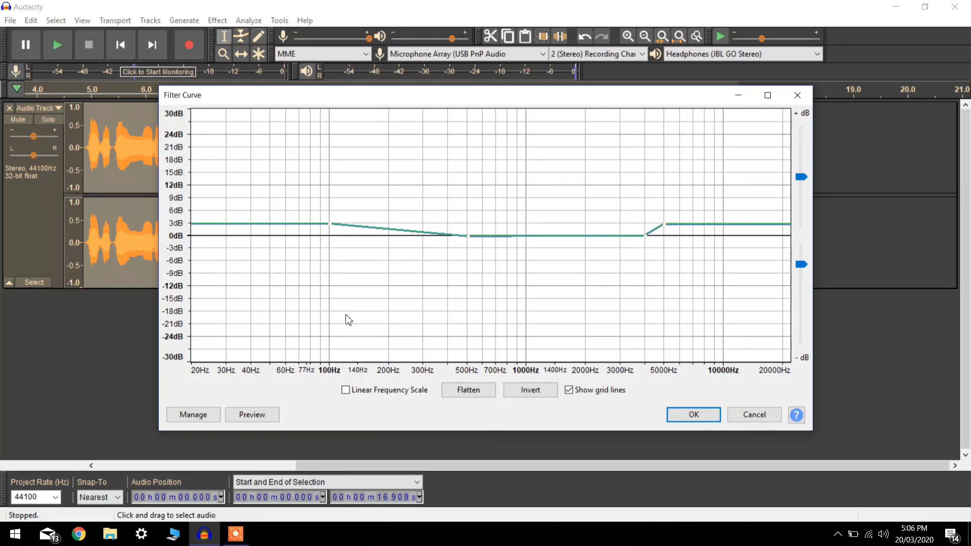
{"action": "left_click", "coordinate": [688, 415]}
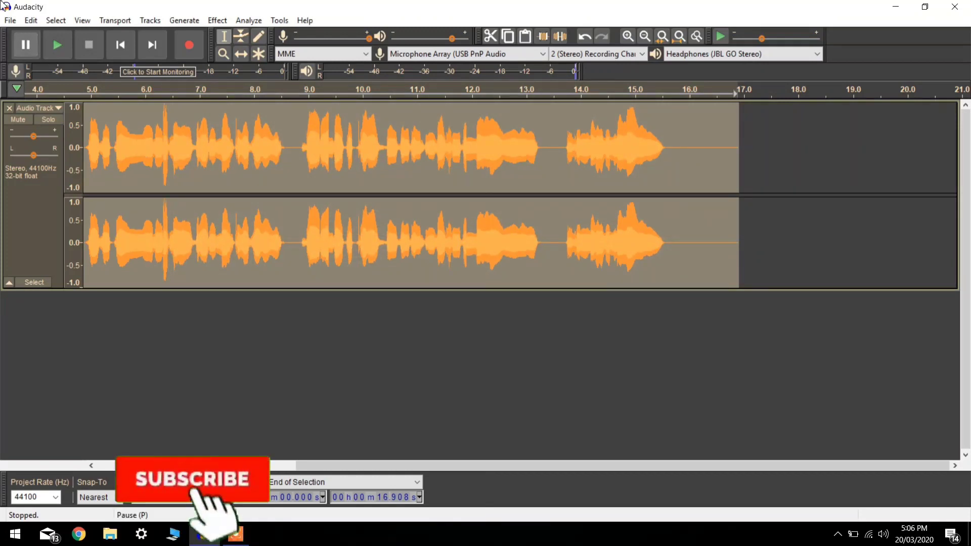
{"action": "left_click", "coordinate": [62, 41]}
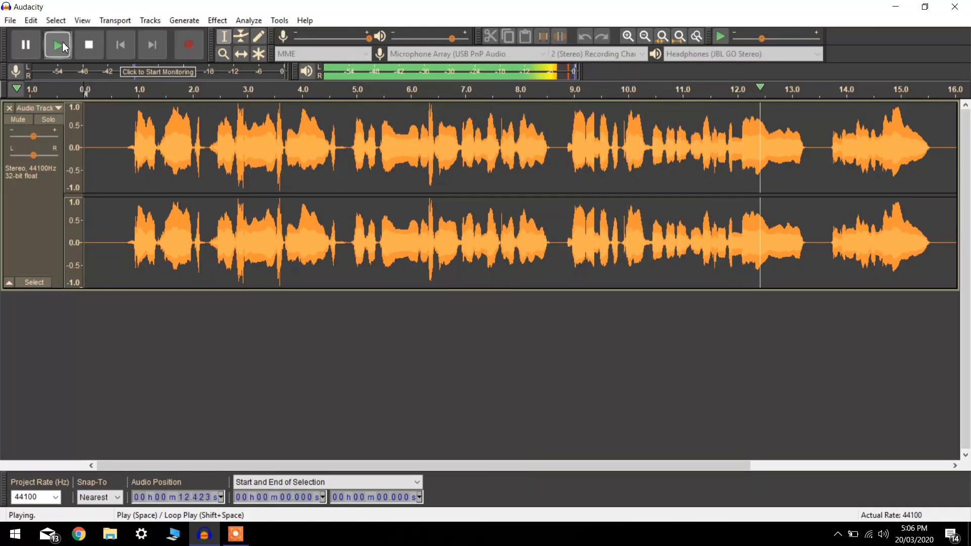
{"action": "left_click", "coordinate": [93, 56]}
{"action": "left_click", "coordinate": [125, 51]}
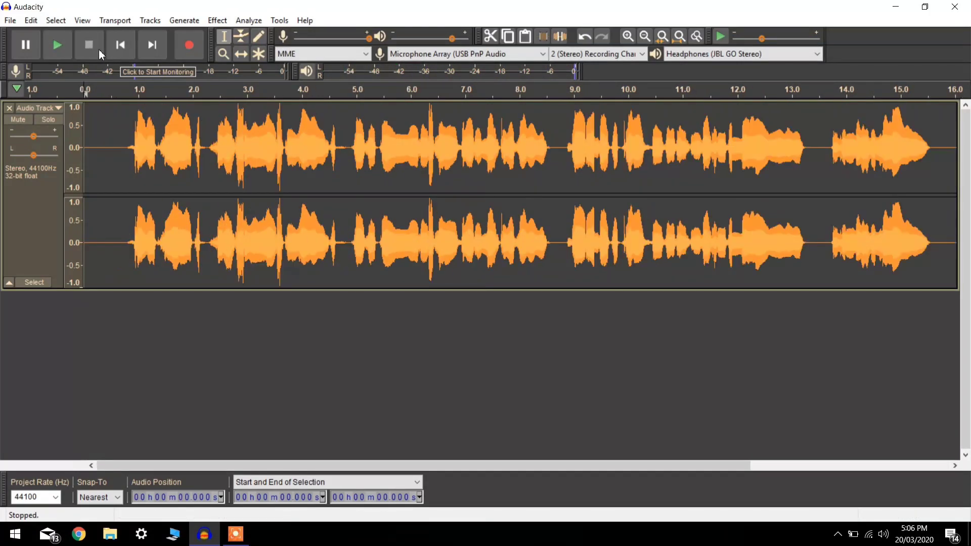
Step: Apply Reverb to the whole track with room size 45%, pre-delay 50 ms, reverberance 12%, damping 50%, wet and dry gain -1 dB, and play it back
{"action": "left_click", "coordinate": [47, 211]}
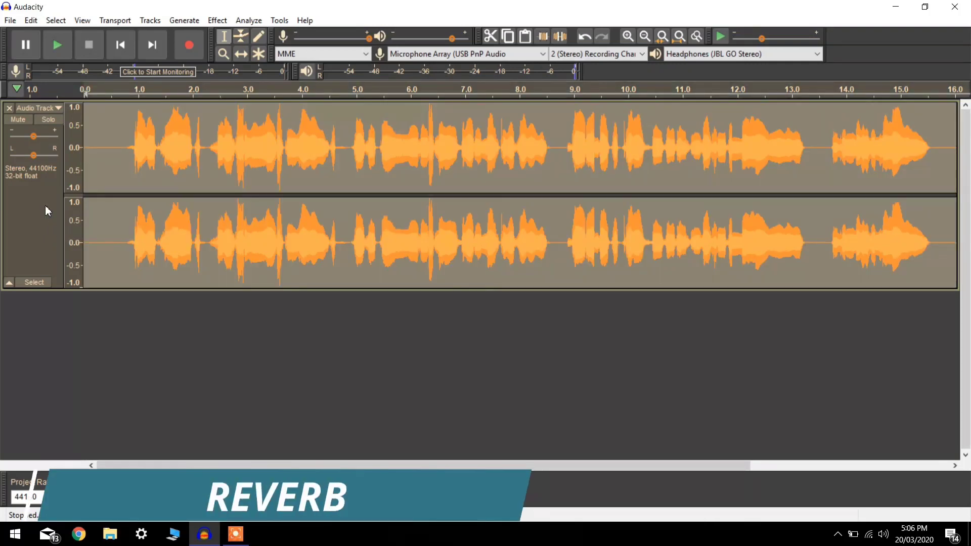
{"action": "left_click", "coordinate": [217, 21]}
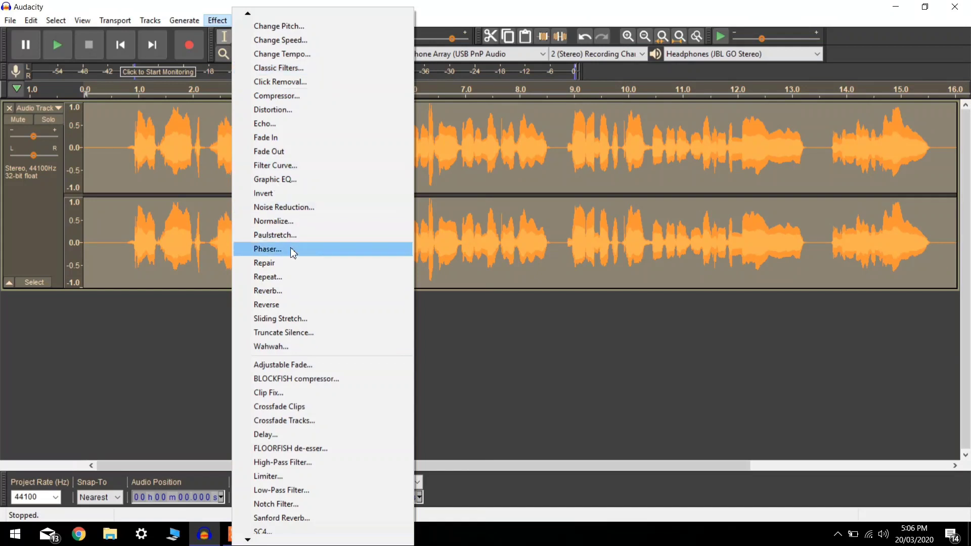
{"action": "left_click", "coordinate": [296, 289]}
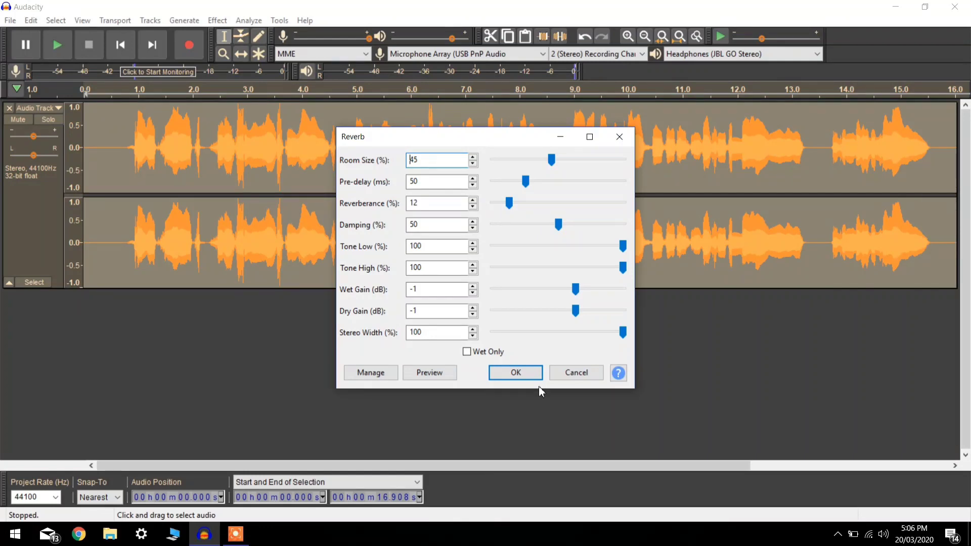
{"action": "left_click", "coordinate": [521, 372]}
{"action": "left_click", "coordinate": [130, 114]}
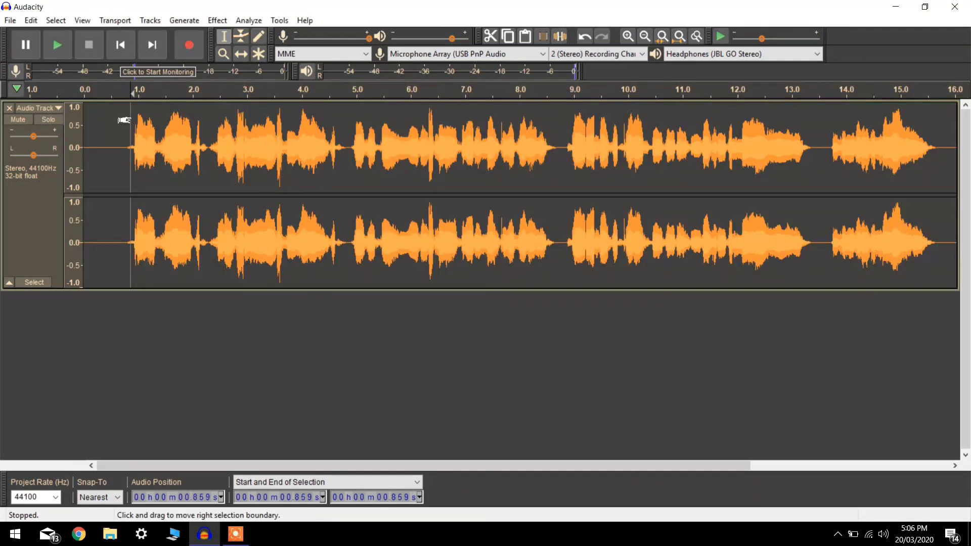
{"action": "left_click", "coordinate": [64, 44]}
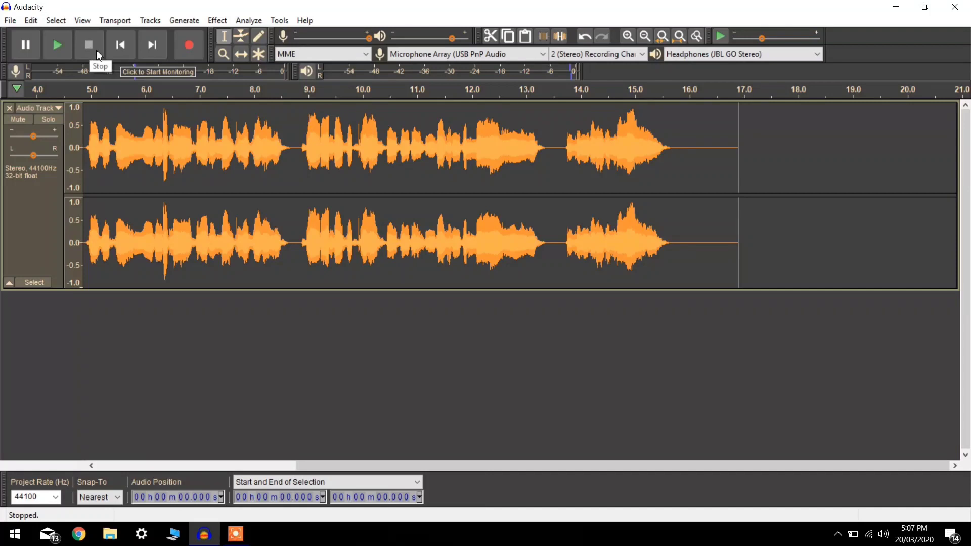
{"action": "key", "text": "Home"}
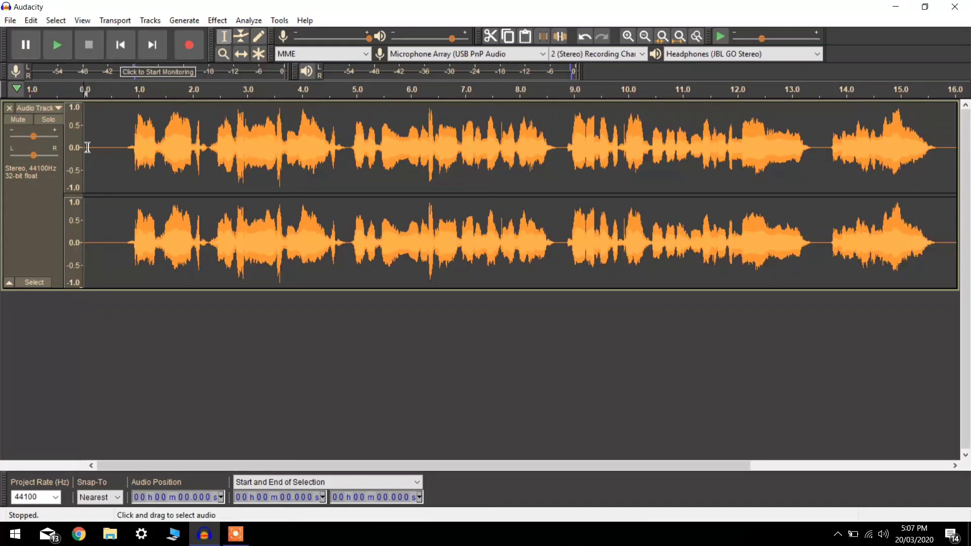
Step: Apply a Low-Pass Filter to the whole track with frequency 5500.0 Hz and a roll-off of 6 dB per octave, and play it back
{"action": "left_click", "coordinate": [43, 214]}
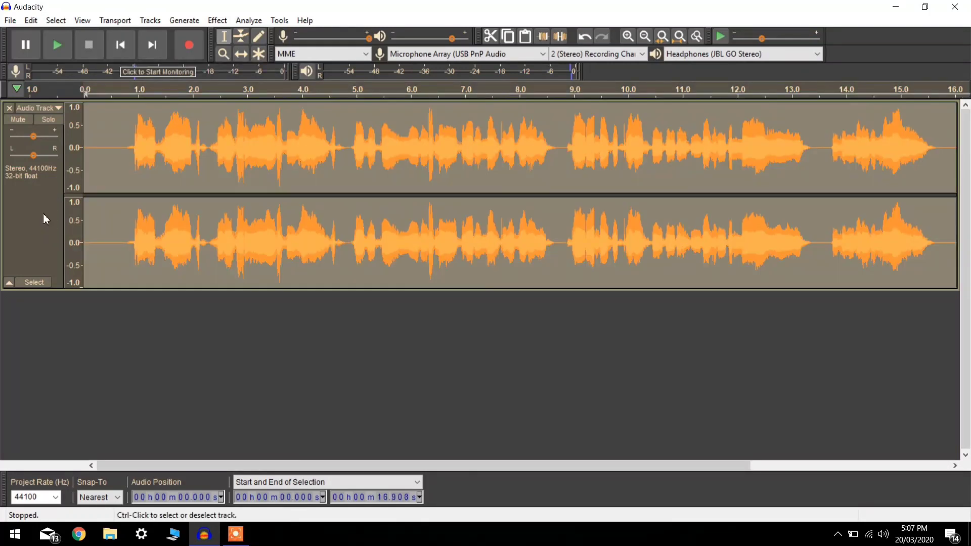
{"action": "left_click", "coordinate": [218, 20]}
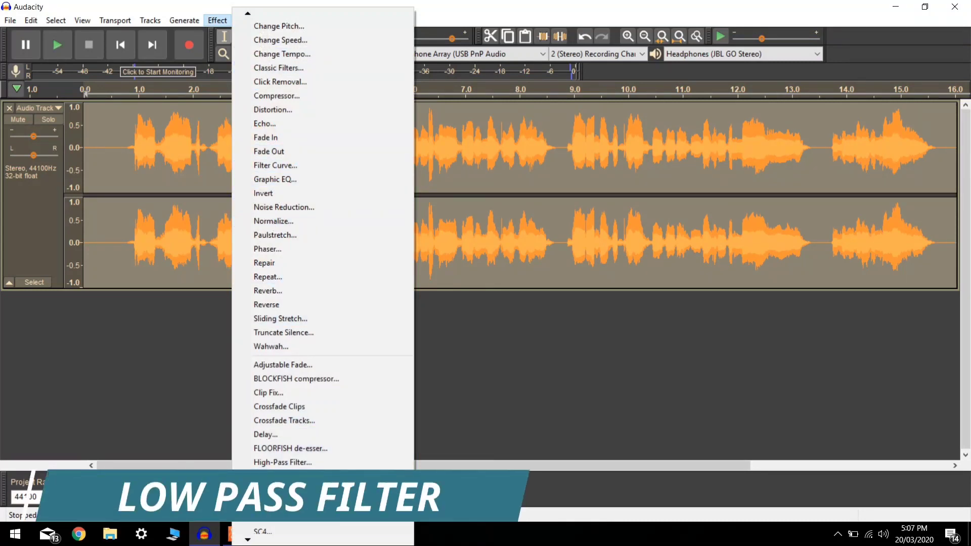
{"action": "left_click", "coordinate": [314, 492]}
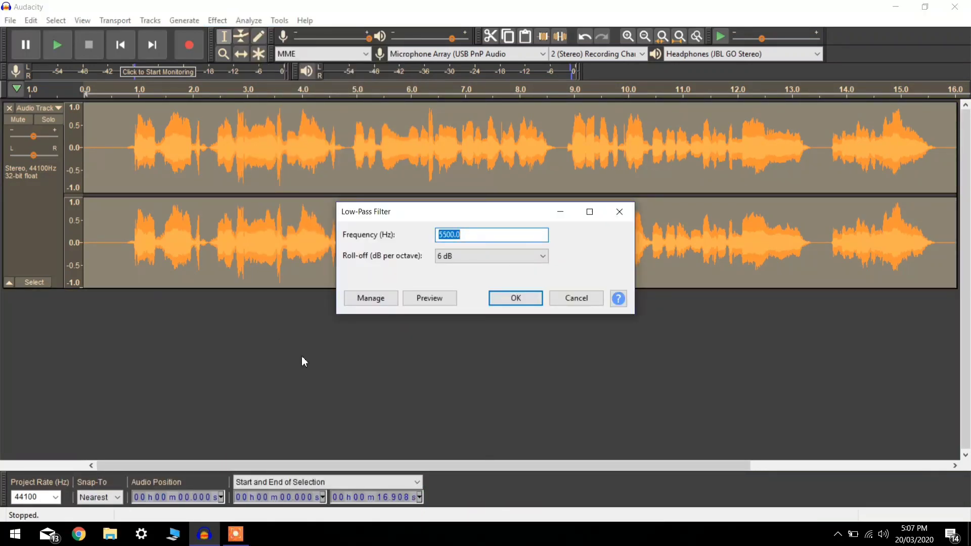
{"action": "left_click", "coordinate": [515, 298]}
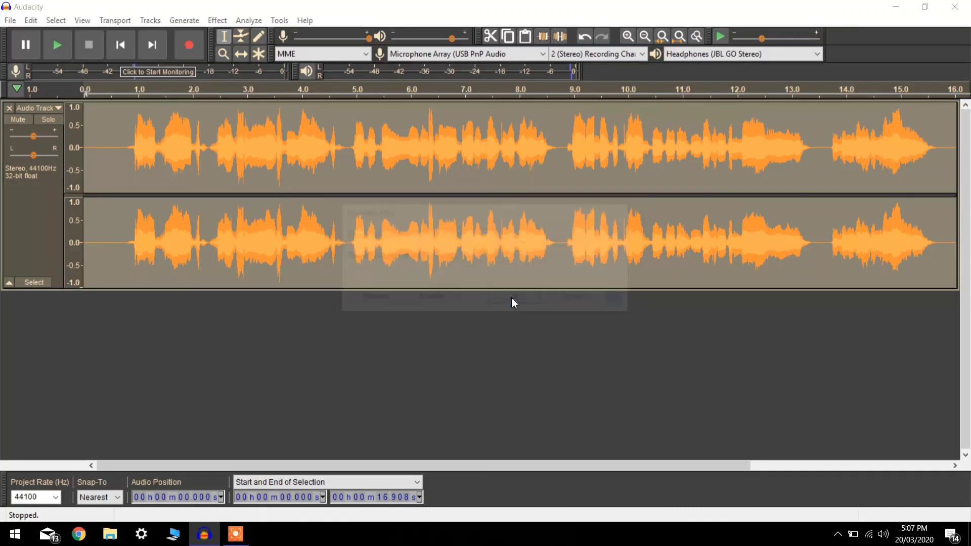
{"action": "left_click", "coordinate": [120, 45]}
{"action": "left_click", "coordinate": [58, 46]}
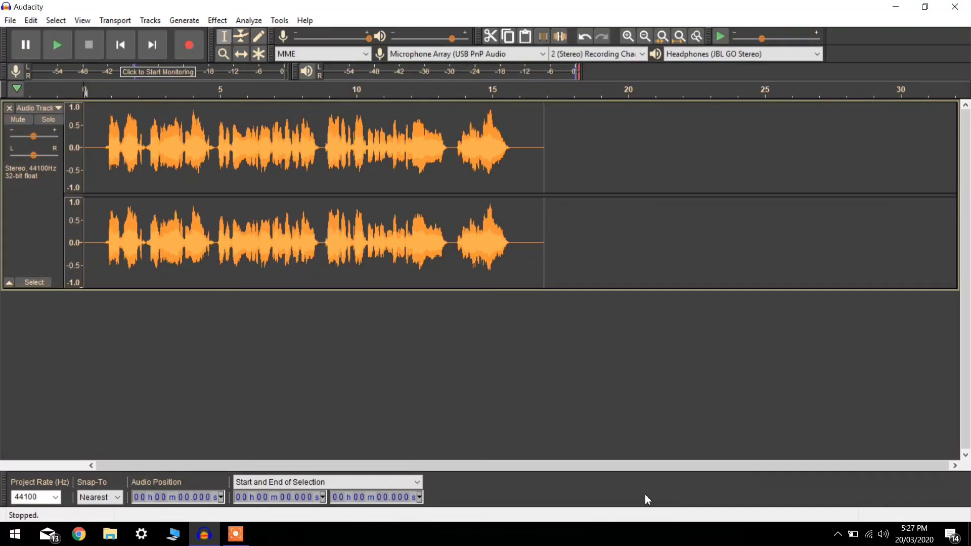
{"action": "left_click", "coordinate": [217, 21]}
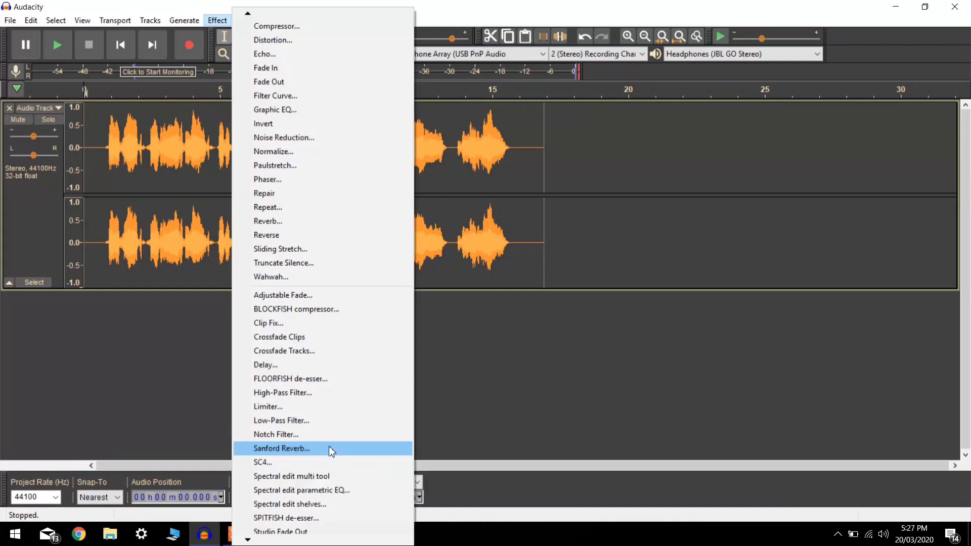
{"action": "left_click", "coordinate": [190, 375]}
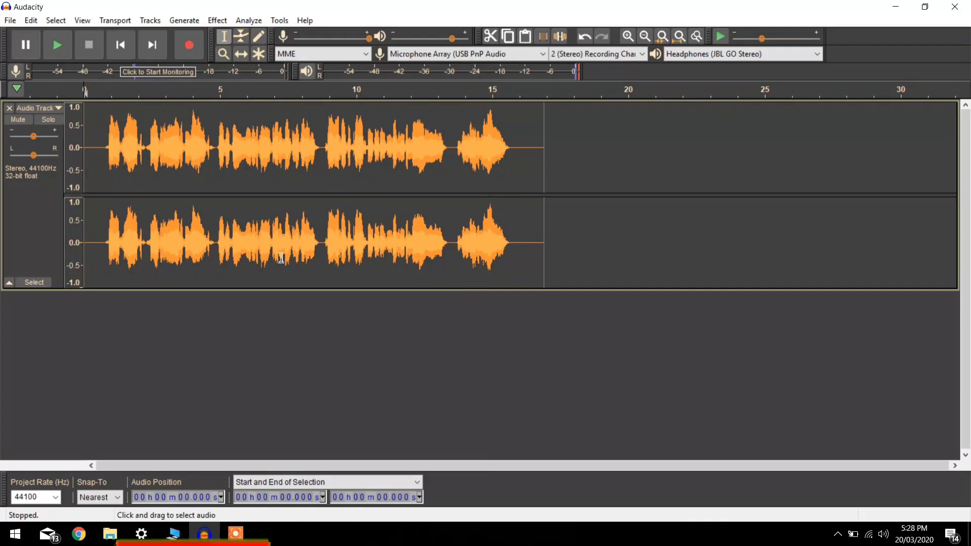
Step: Duplicate the whole voice track onto a second stereo track and clear the selection
{"action": "left_click", "coordinate": [46, 225]}
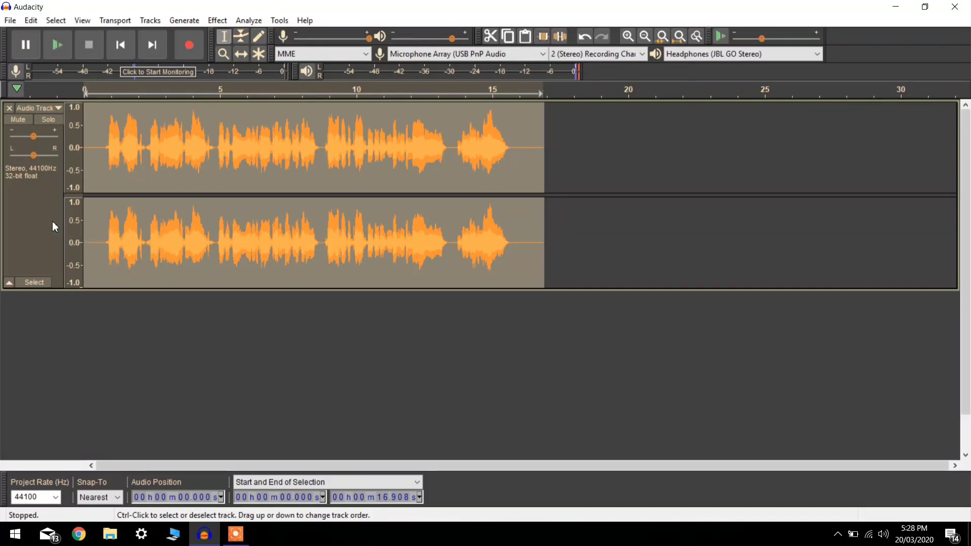
{"action": "key", "text": "ctrl+d"}
{"action": "left_click", "coordinate": [578, 360]}
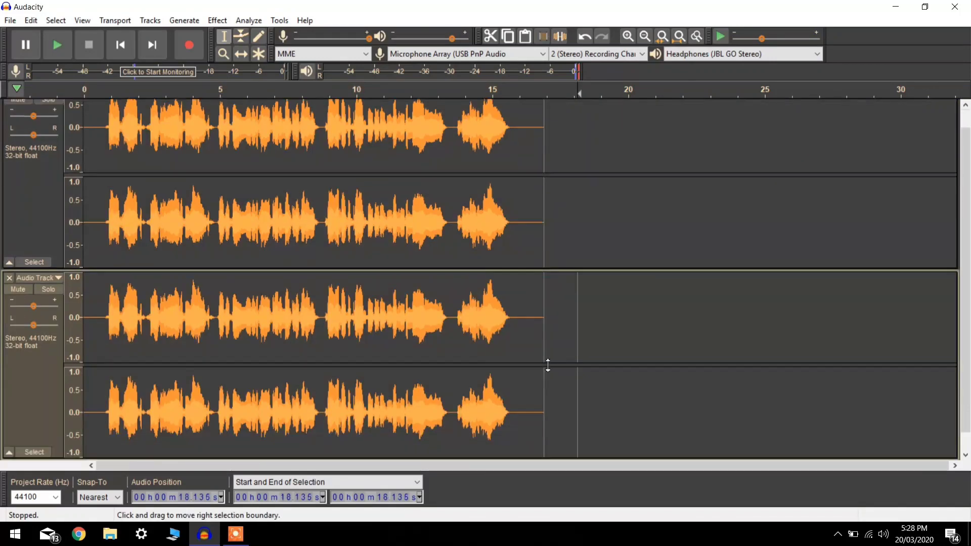
{"action": "scroll", "coordinate": [256, 322], "scroll_direction": "down", "scroll_amount": 1}
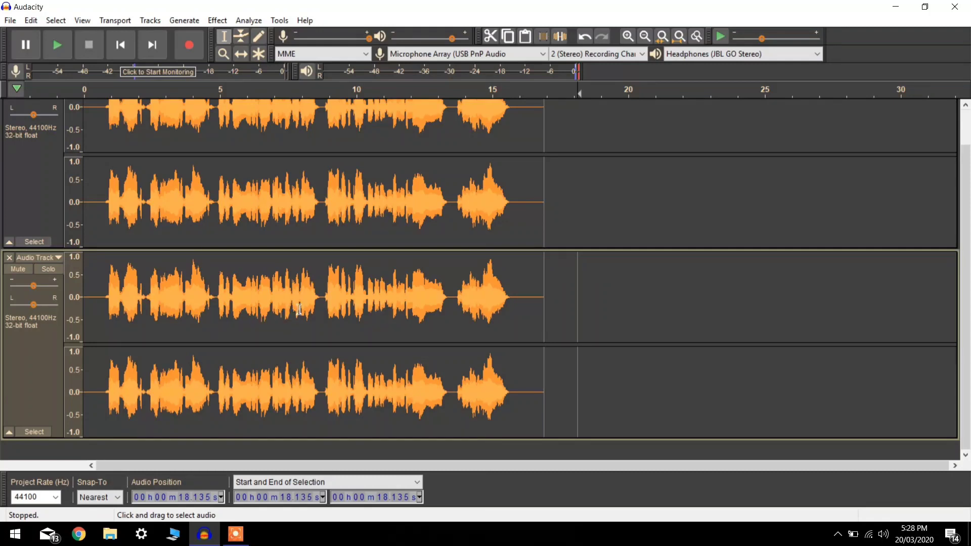
Step: Apply Sanford Reverb with the Whisper Verb factory preset to the whole duplicate track and close the effect
{"action": "left_click", "coordinate": [43, 367]}
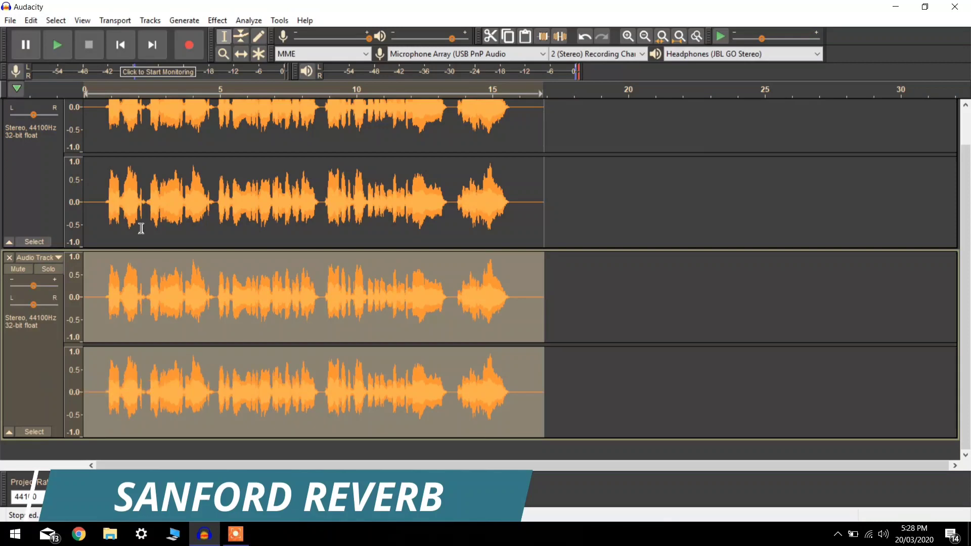
{"action": "left_click", "coordinate": [210, 20]}
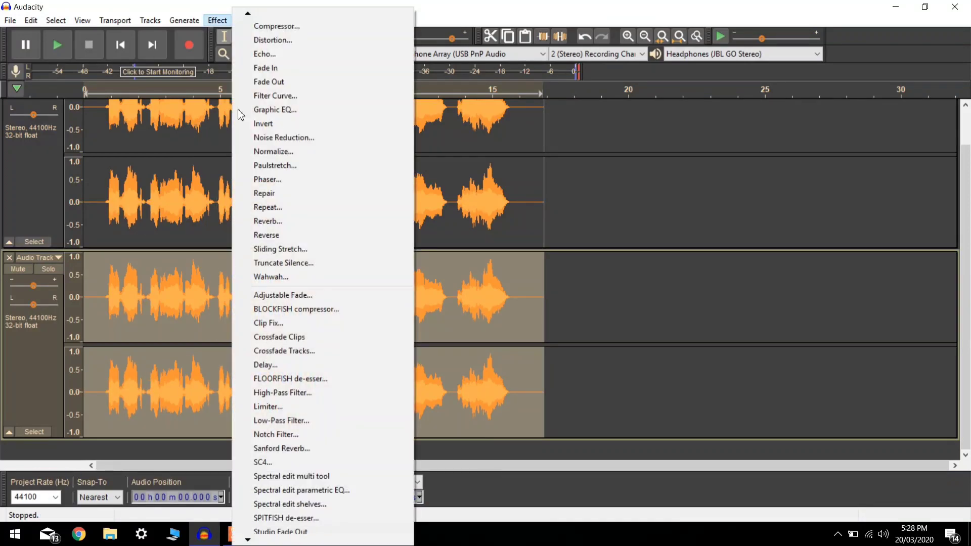
{"action": "left_click", "coordinate": [306, 448]}
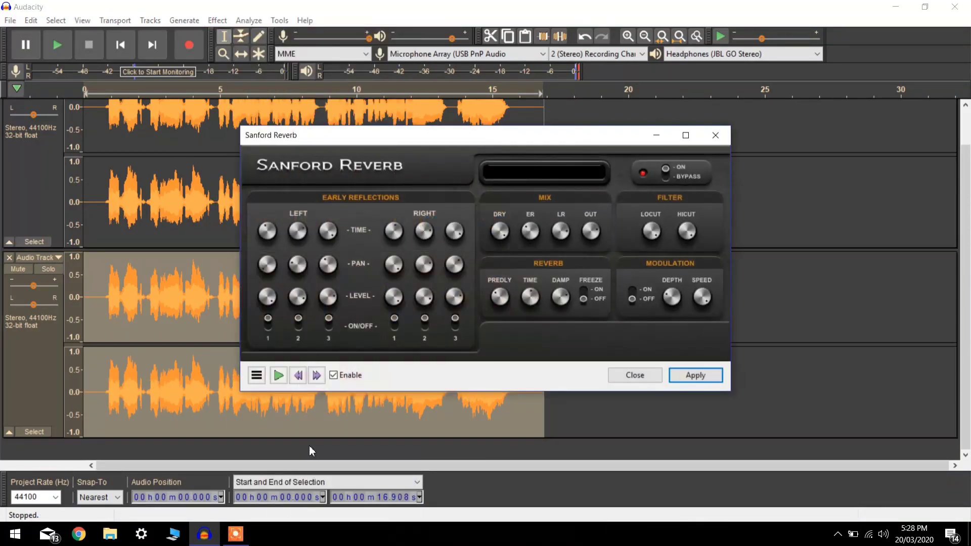
{"action": "left_click", "coordinate": [262, 379]}
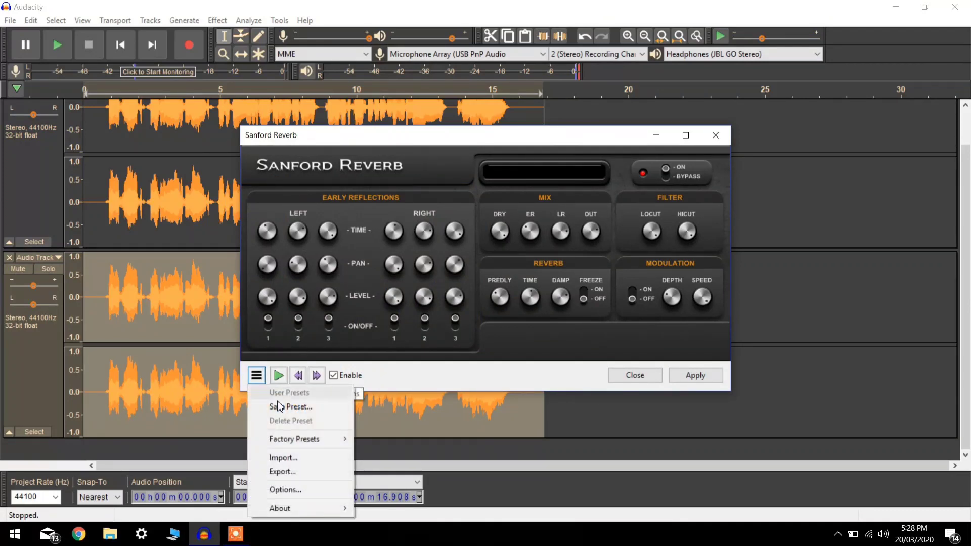
{"action": "mouse_move", "coordinate": [295, 442]}
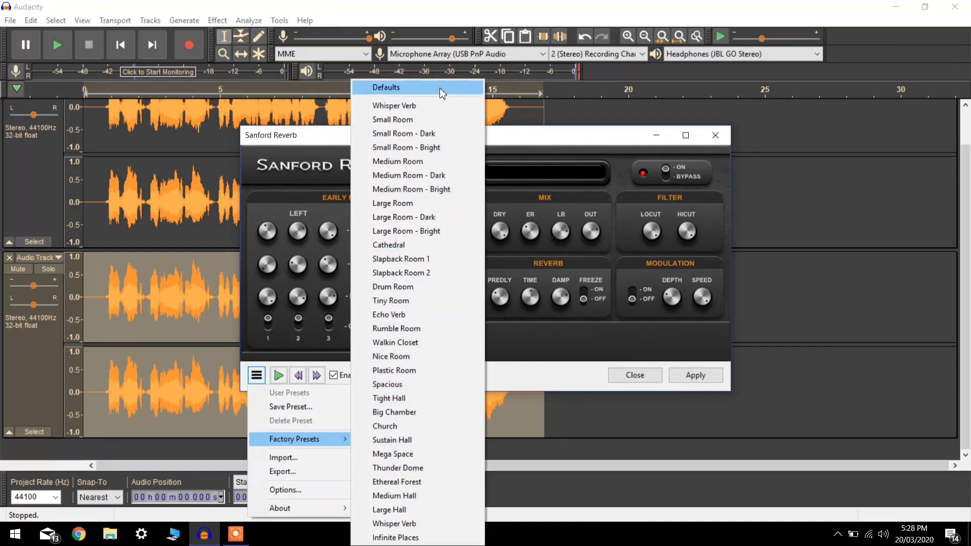
{"action": "left_click", "coordinate": [443, 105]}
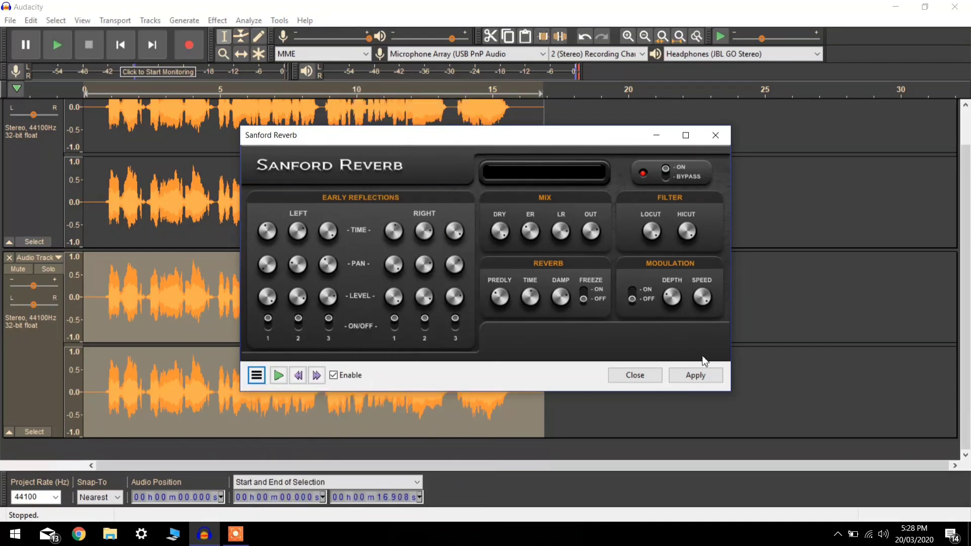
{"action": "left_click", "coordinate": [715, 375]}
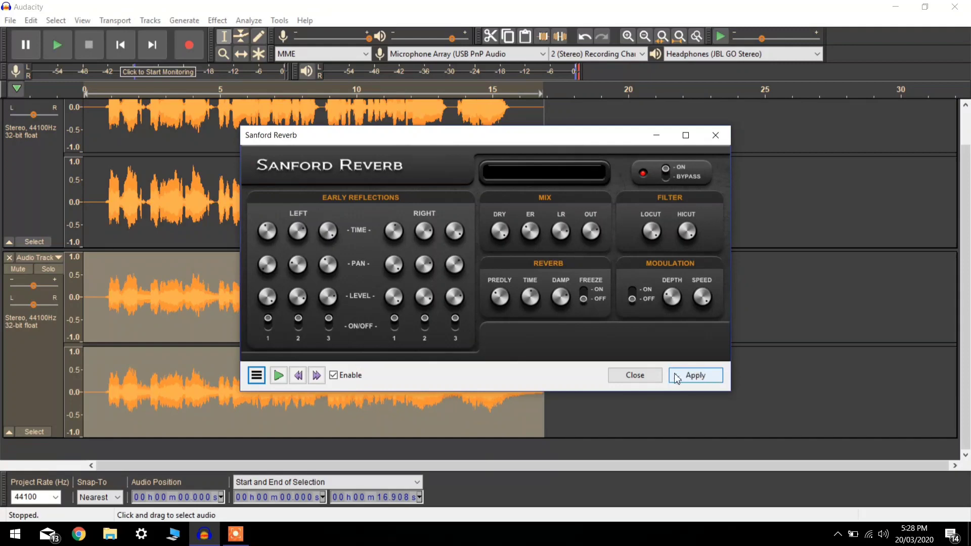
{"action": "left_click", "coordinate": [645, 382]}
Step: Deselect all audio and play the original and the reverb tracks together from the start
{"action": "scroll", "coordinate": [631, 411], "scroll_direction": "up", "scroll_amount": 2}
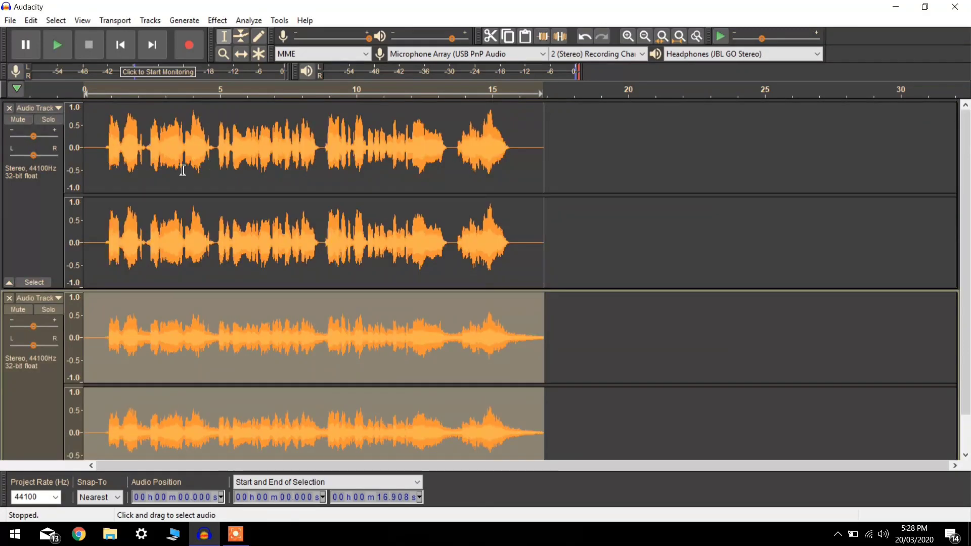
{"action": "key", "text": "ctrl+shift+a"}
{"action": "left_click", "coordinate": [57, 45]}
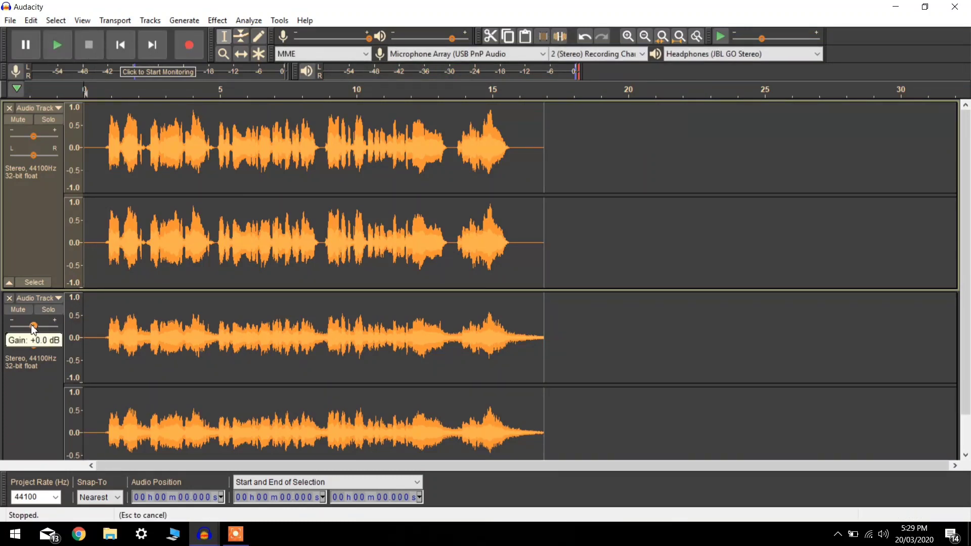
{"action": "scroll", "coordinate": [32, 325], "scroll_direction": "down", "scroll_amount": 1}
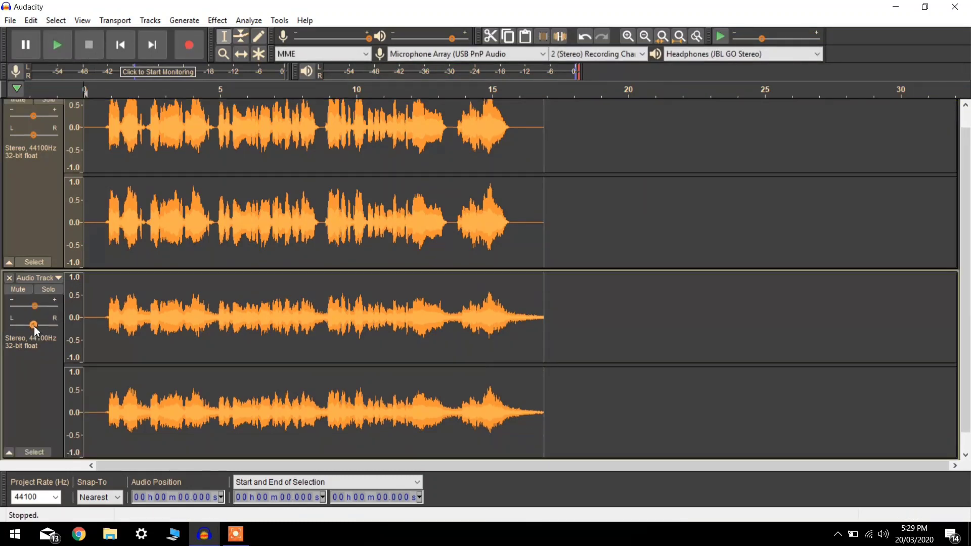